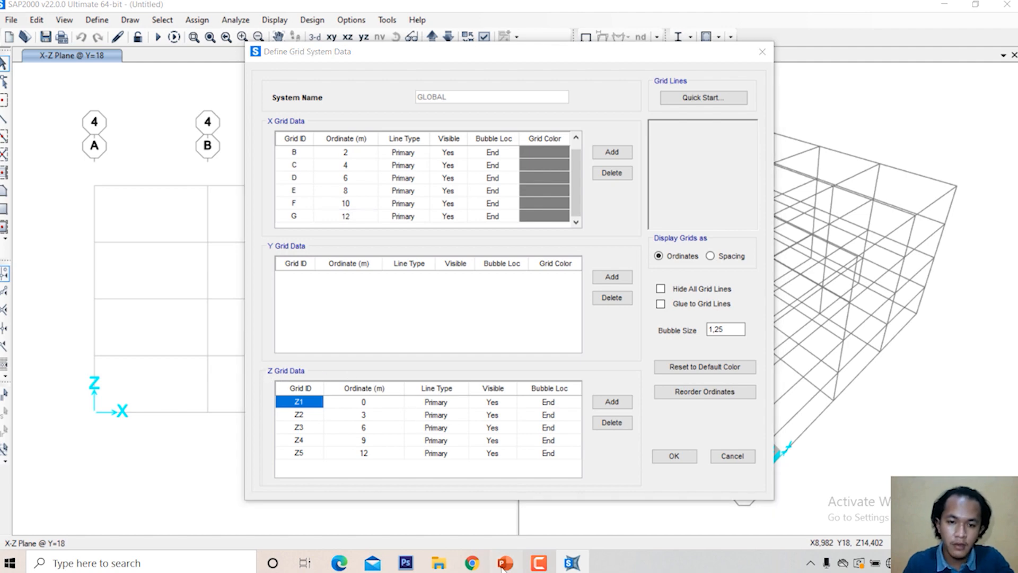
Step: Check the truss drawing in PowerPoint, return to SAP2000 and delete the Z3, Z4 and Z5 grid lines
click(504, 561)
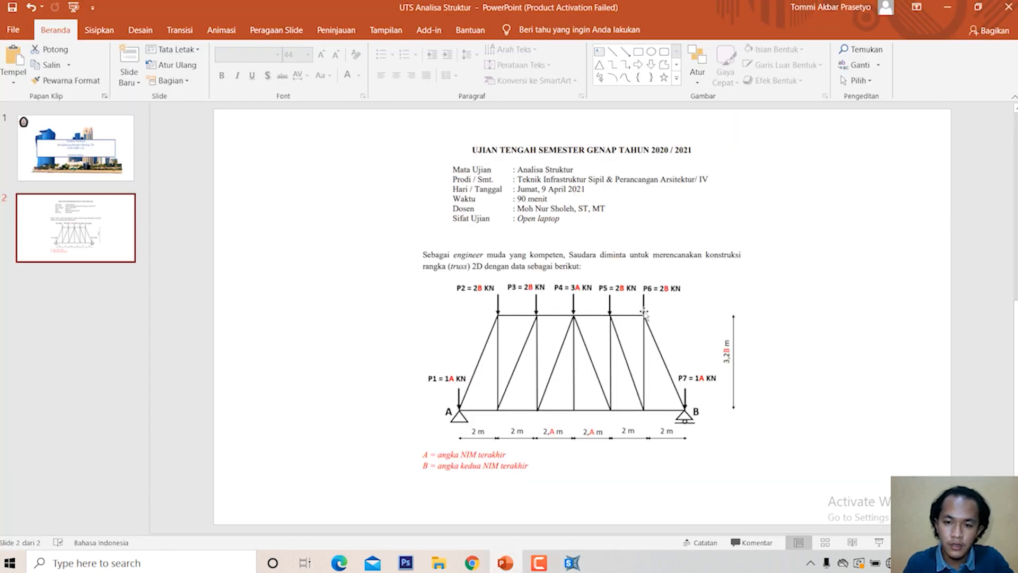
click(571, 562)
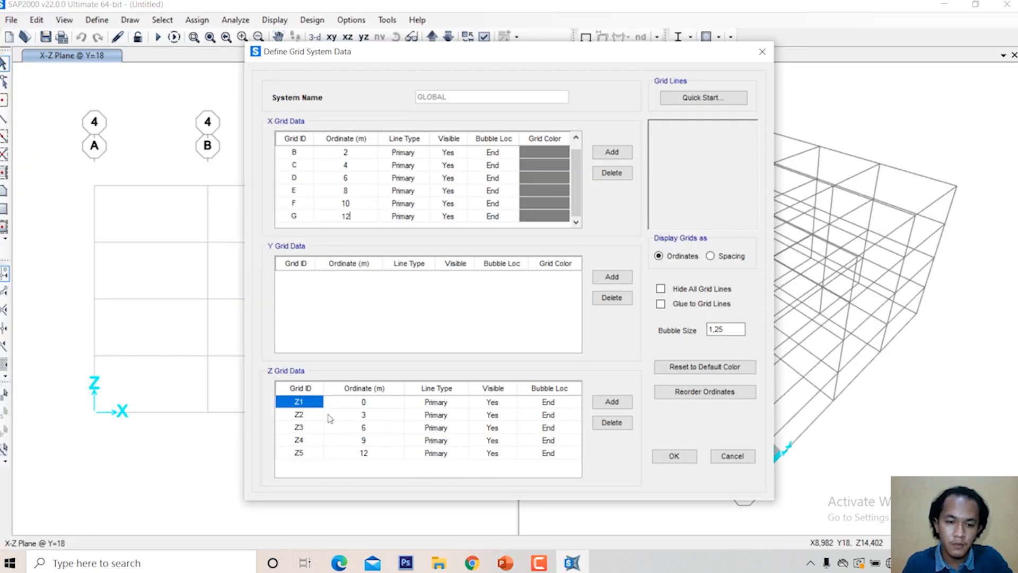
click(335, 428)
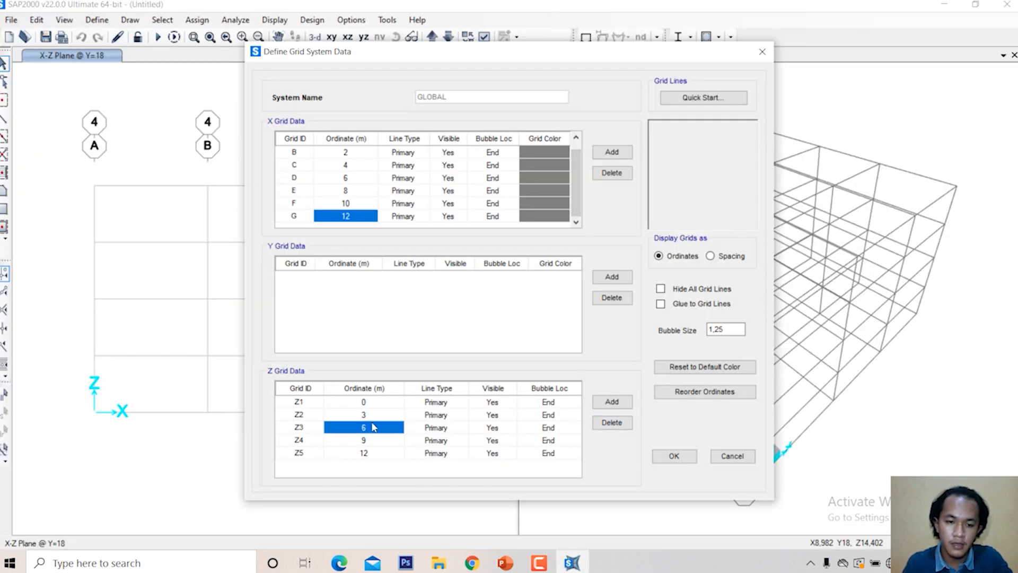
click(312, 427)
click(614, 422)
click(613, 423)
click(613, 423)
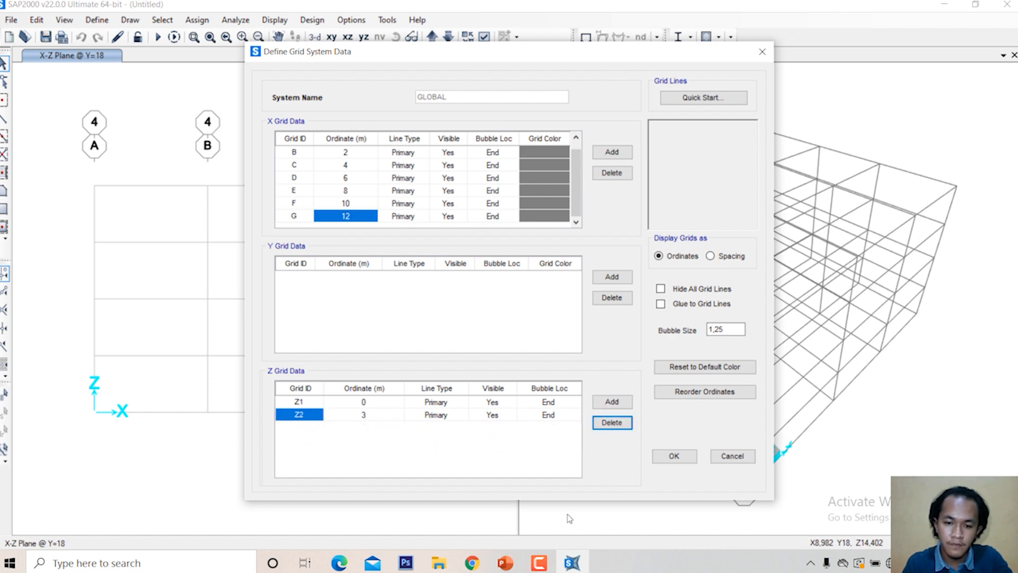
Step: Check the truss height in PowerPoint, set the Z2 ordinate to 3,25 m and bubble size to 0,5 in SAP2000, and apply the grid
mouse_move(507, 563)
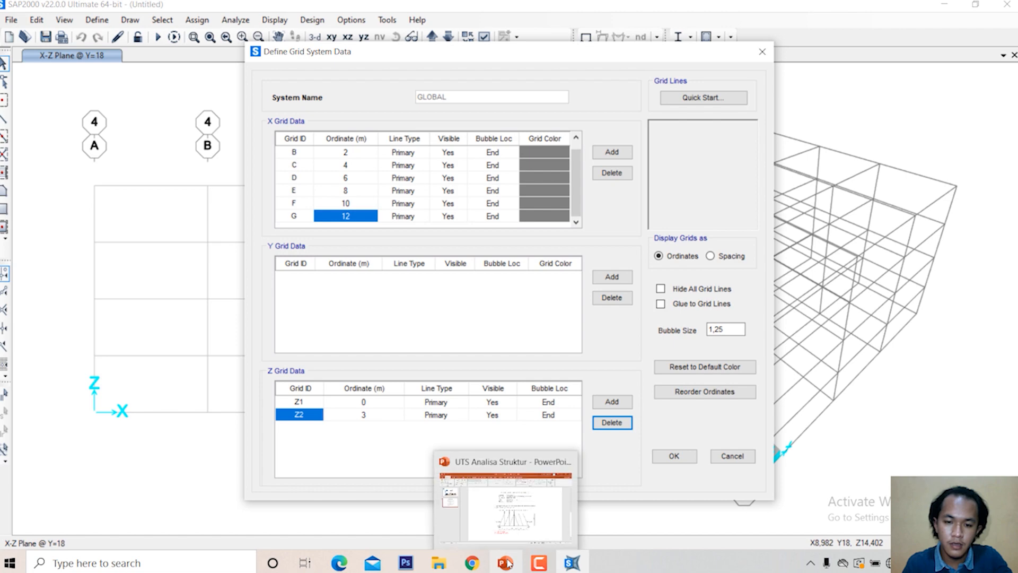
click(505, 517)
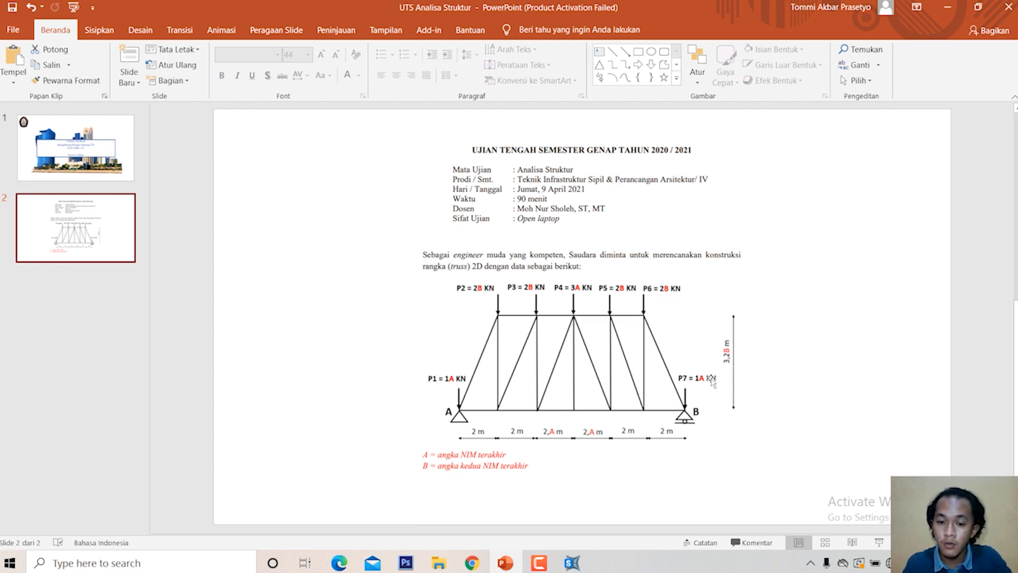
click(563, 566)
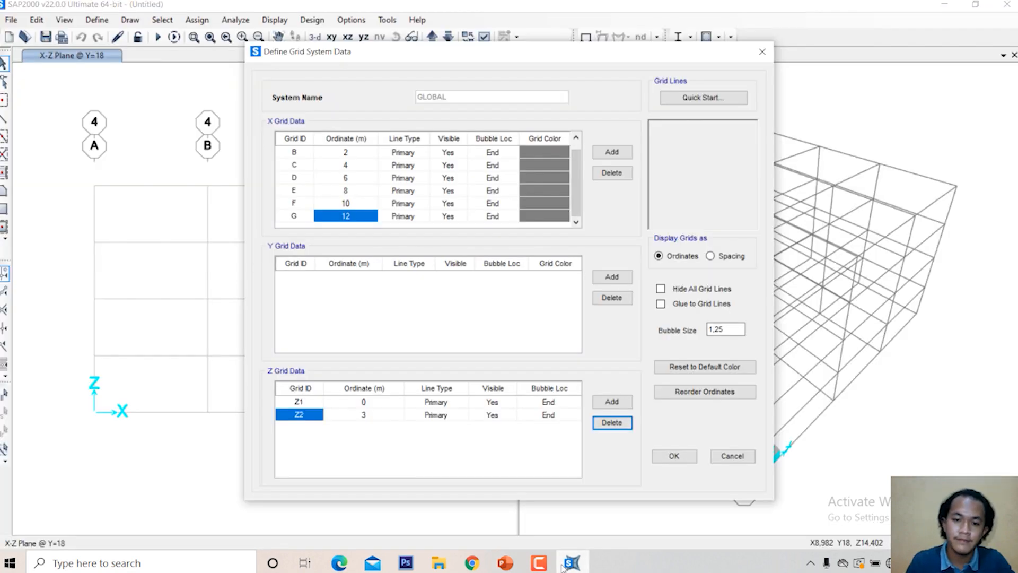
click(382, 417)
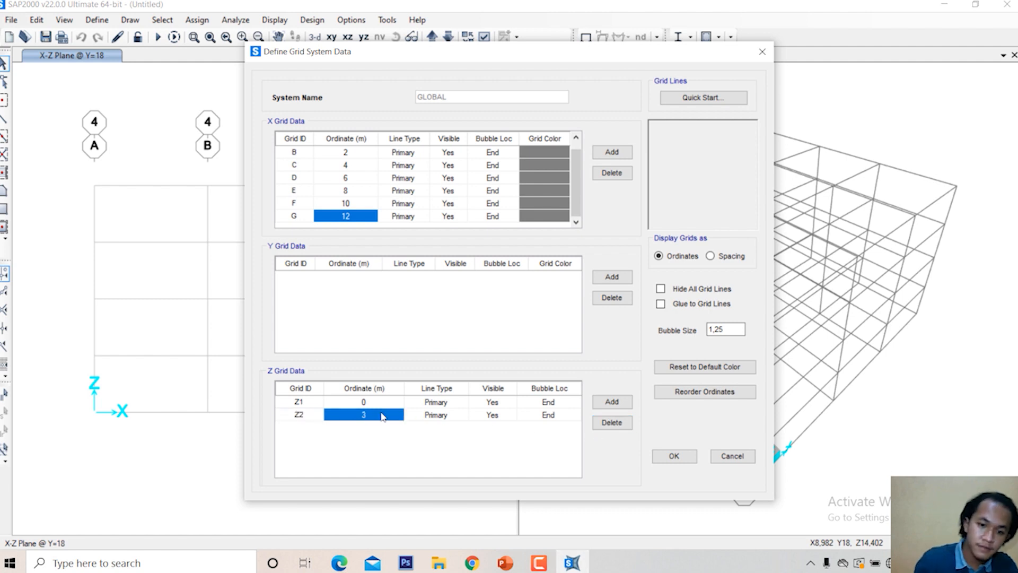
click(382, 416)
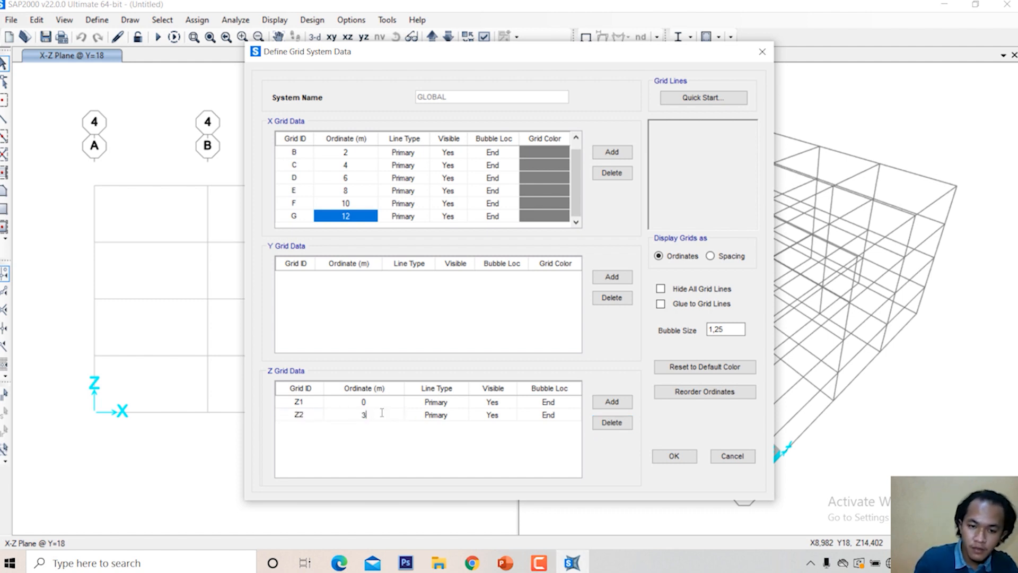
text(3,25)
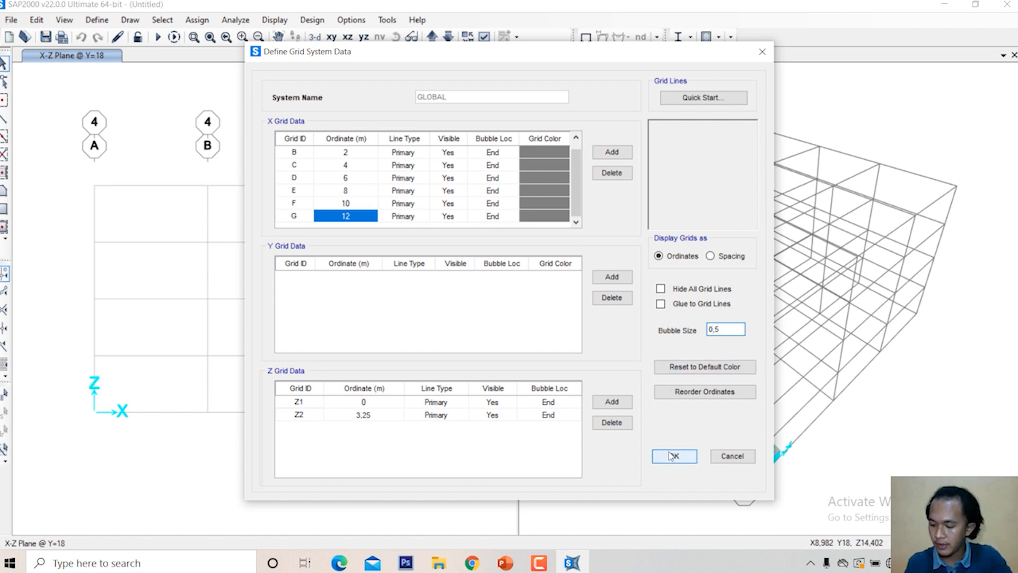
click(673, 456)
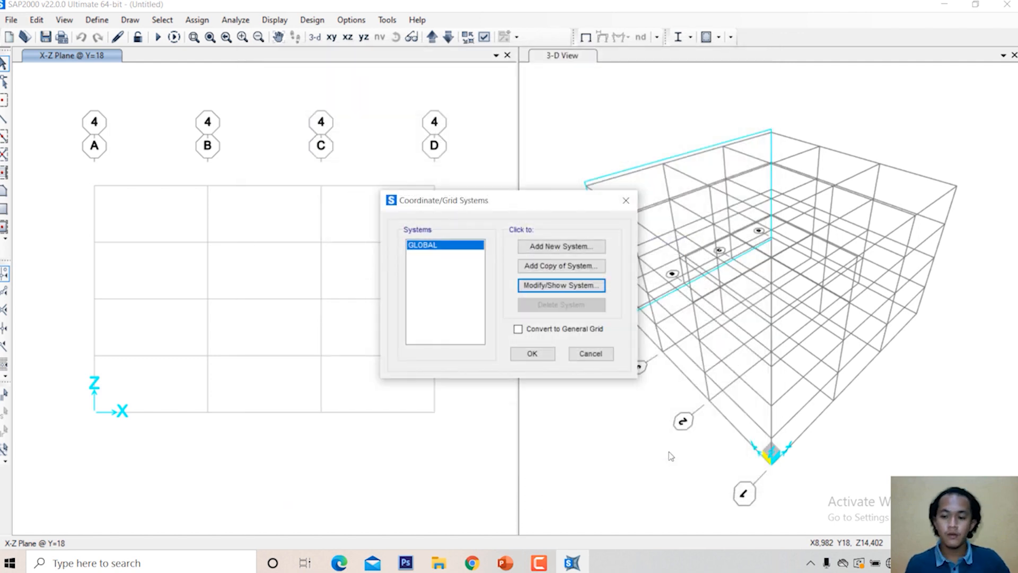
click(532, 355)
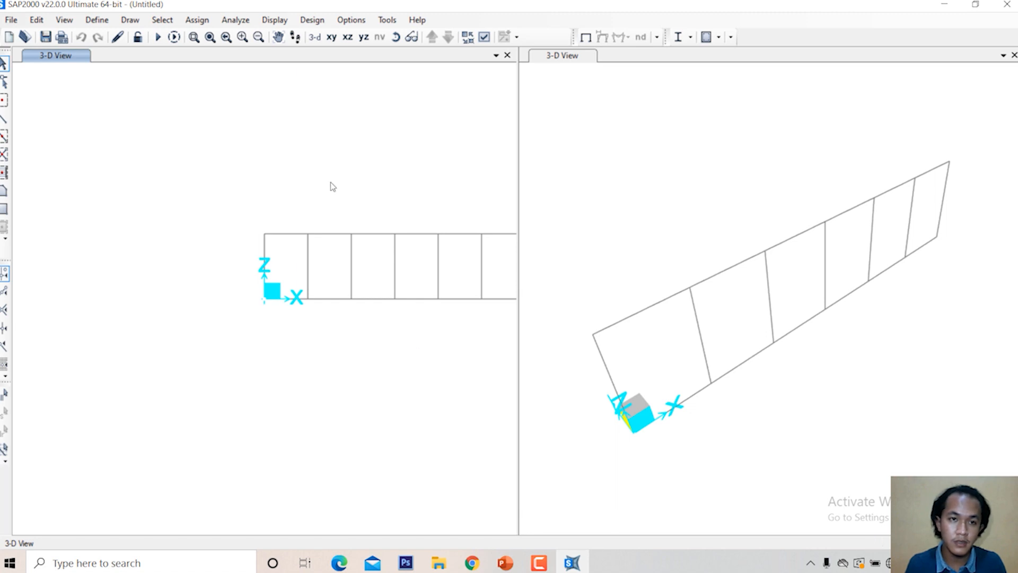
Step: Draw straight FSEC1 frame members from the origin up to the top grid point at X=2, continuing along each top grid point to X=10
click(278, 36)
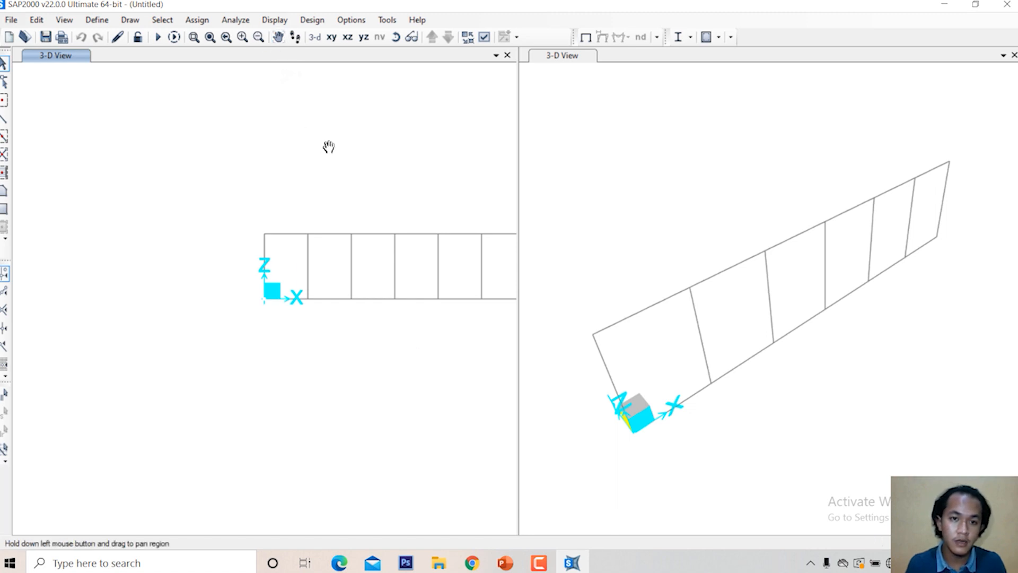
drag(343, 154, 246, 186)
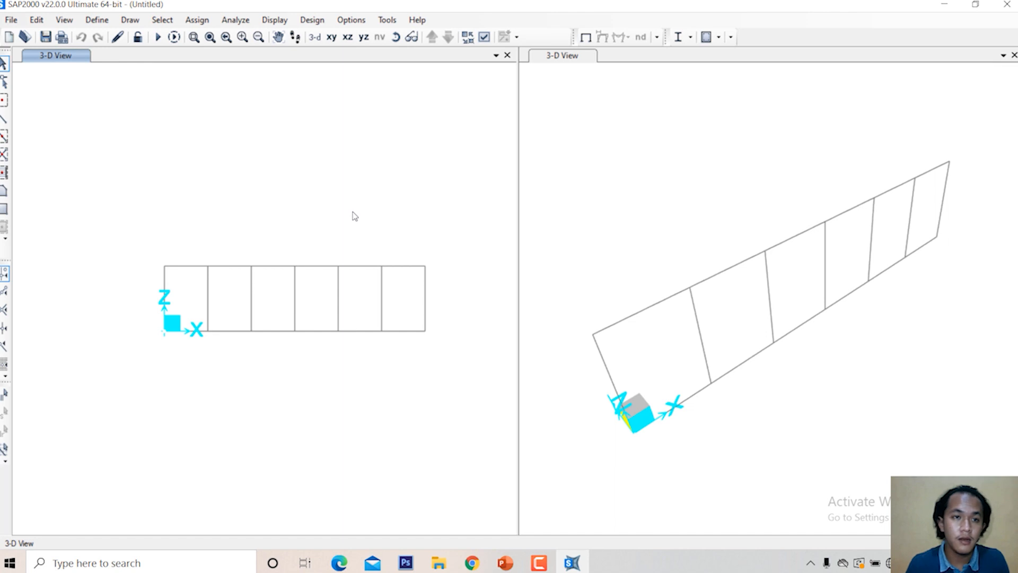
click(129, 21)
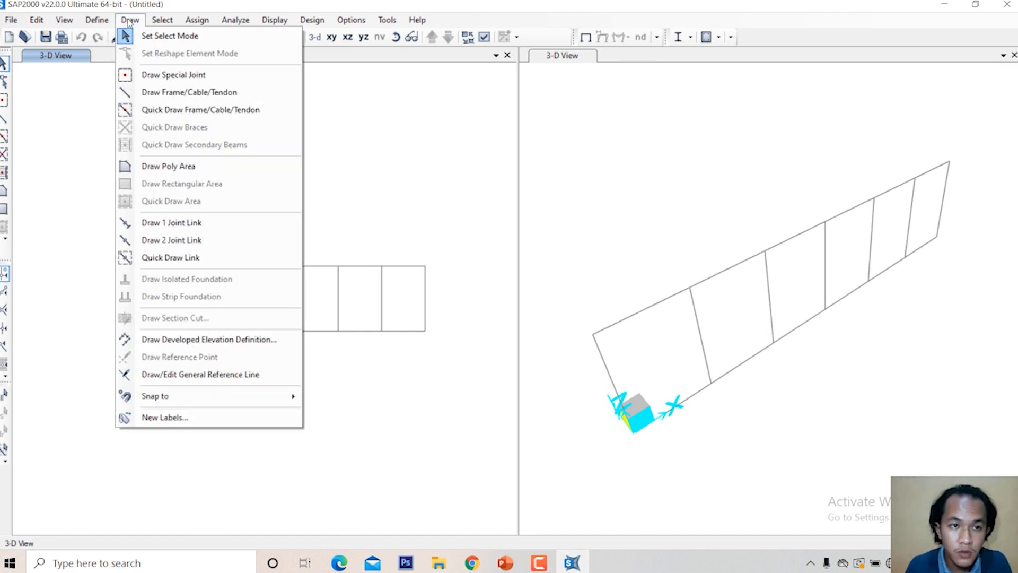
click(177, 93)
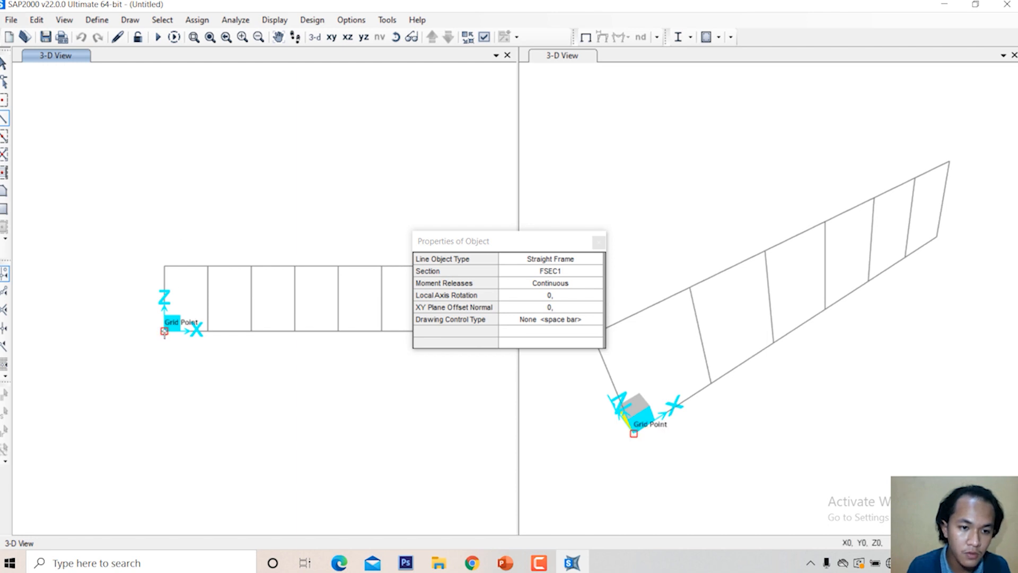
click(165, 332)
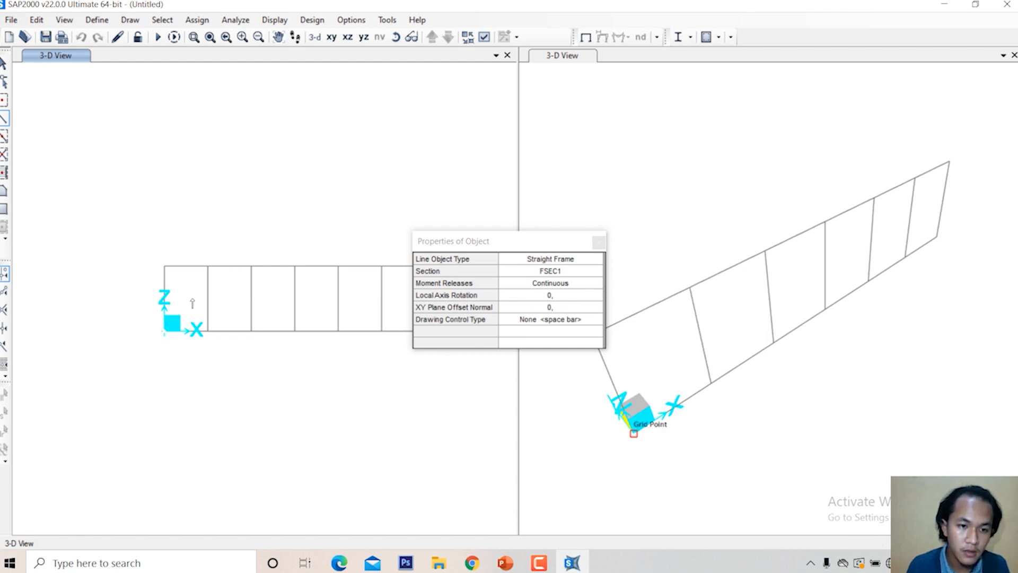
click(208, 266)
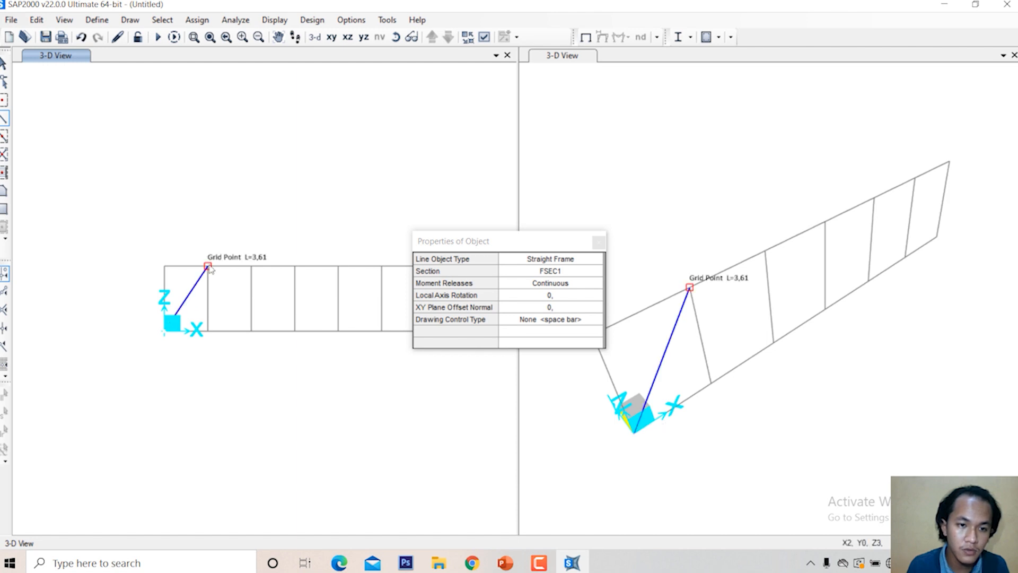
click(252, 266)
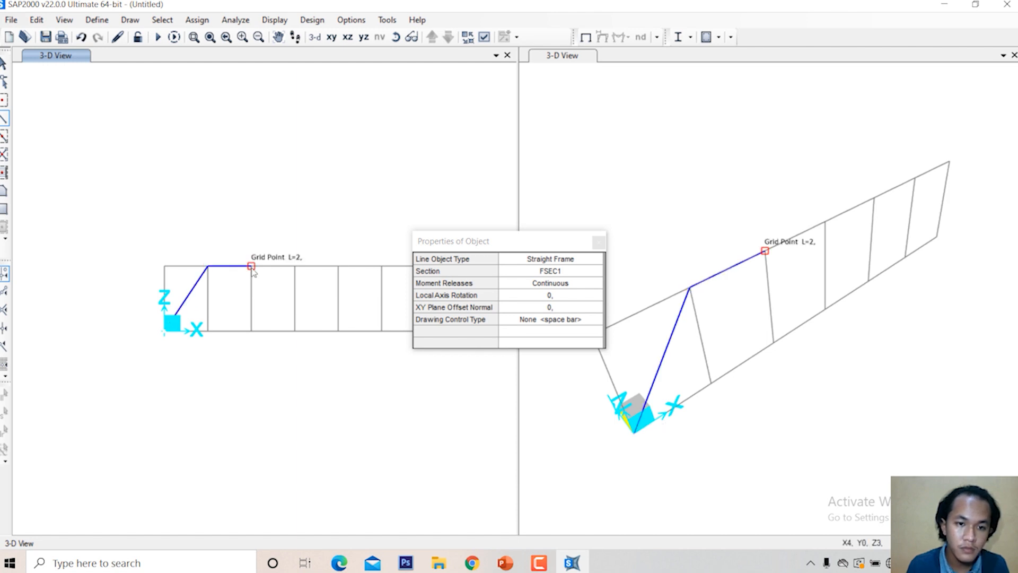
click(294, 266)
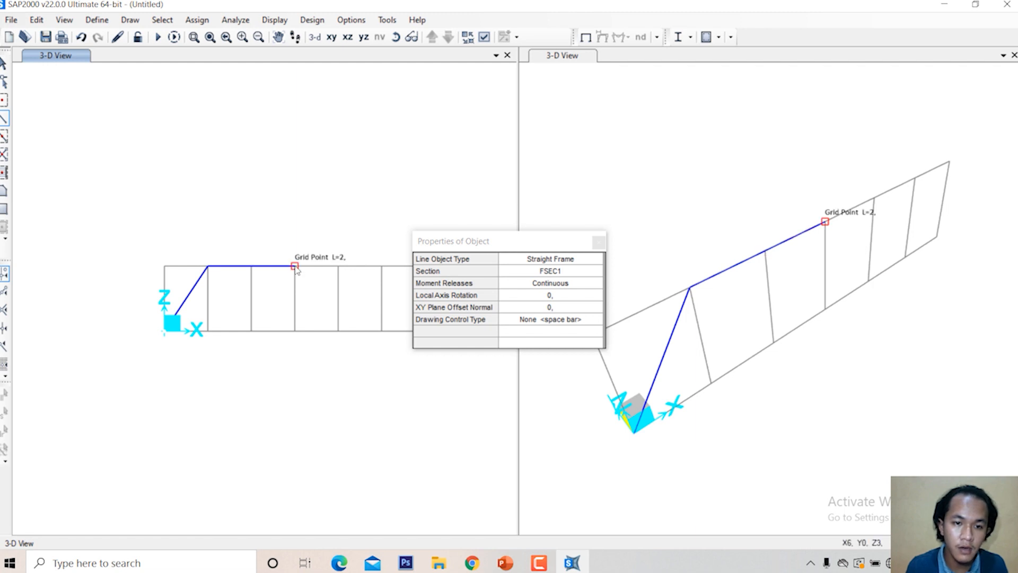
click(338, 266)
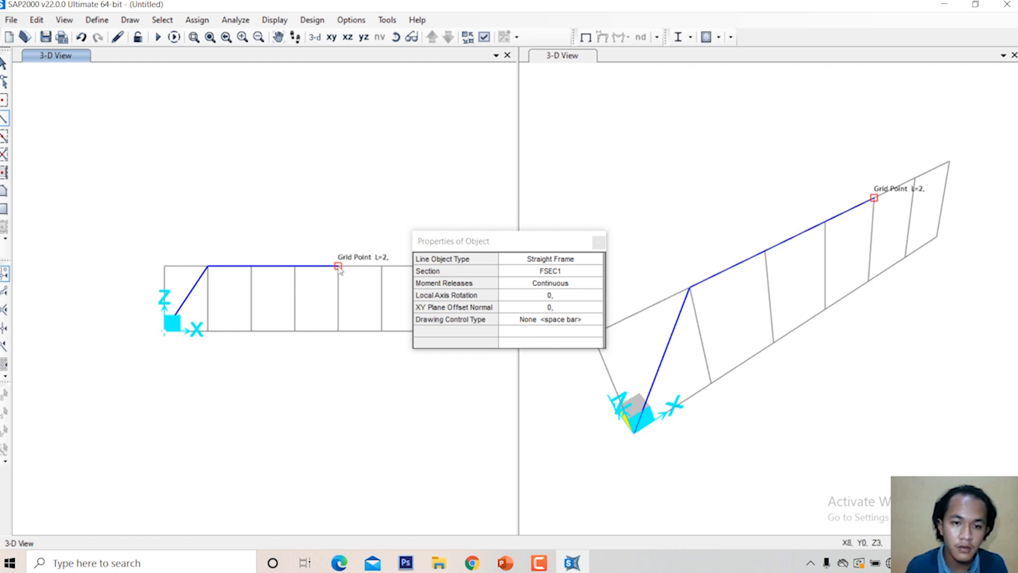
click(381, 266)
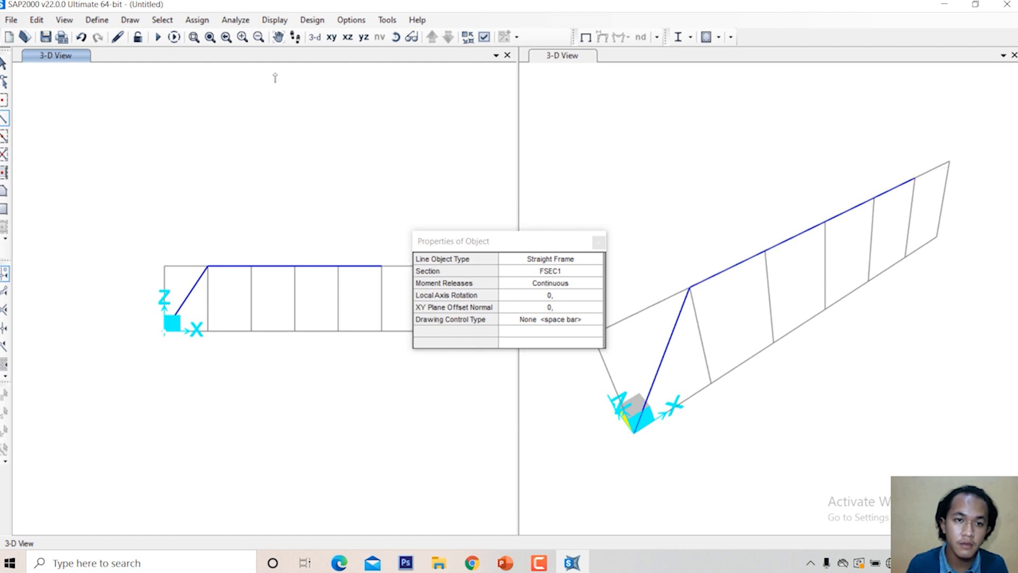
Step: Draw the sloping end frame member from the top chord's end at X=10 down to the base grid point at X=12
click(278, 36)
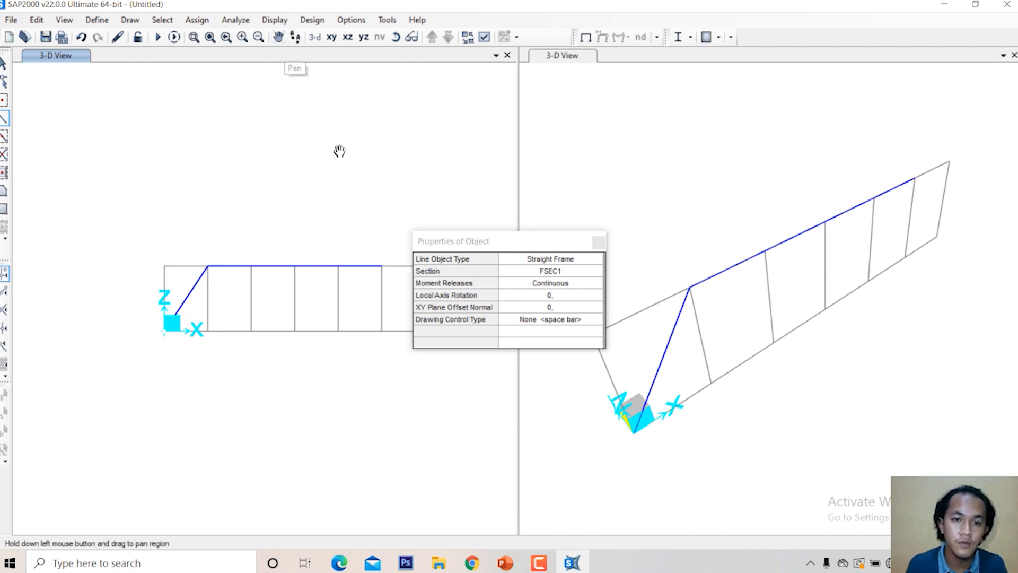
drag(332, 150, 272, 136)
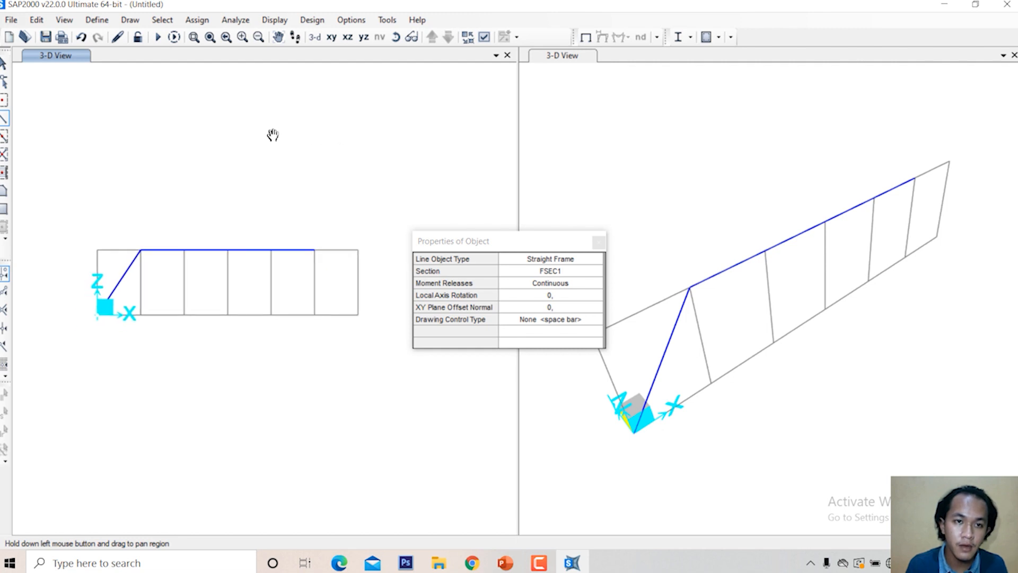
click(130, 20)
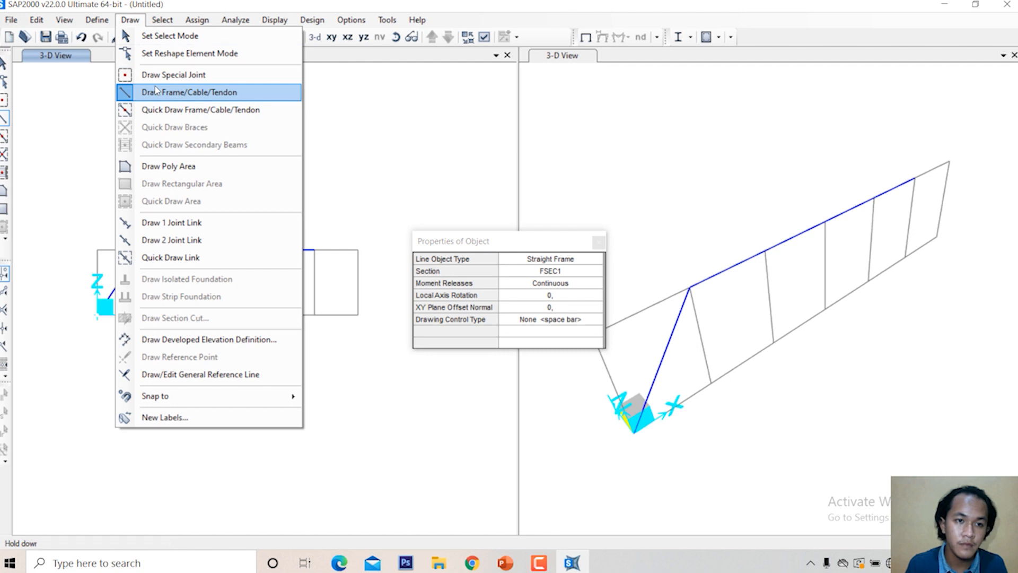
click(157, 92)
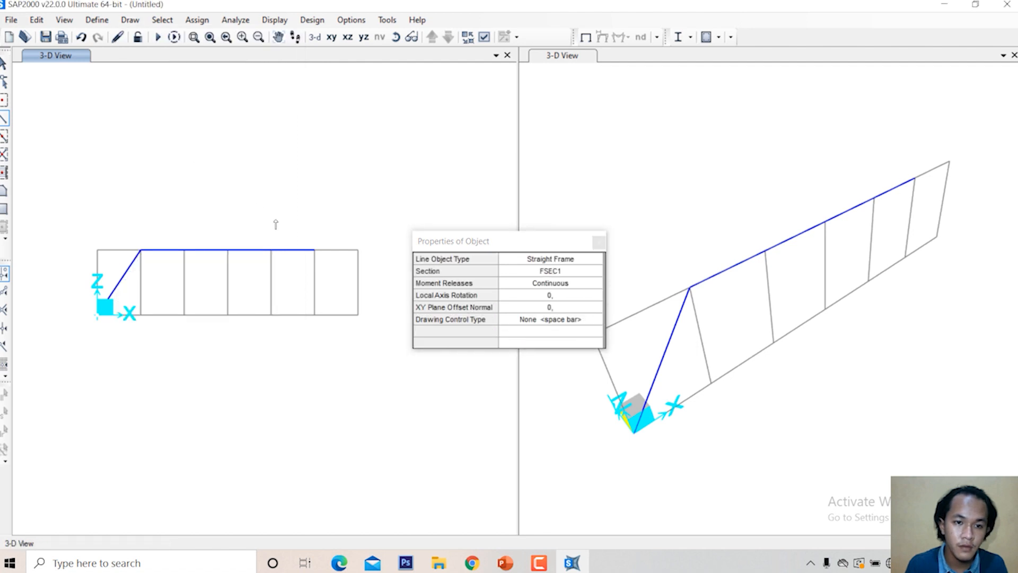
click(314, 249)
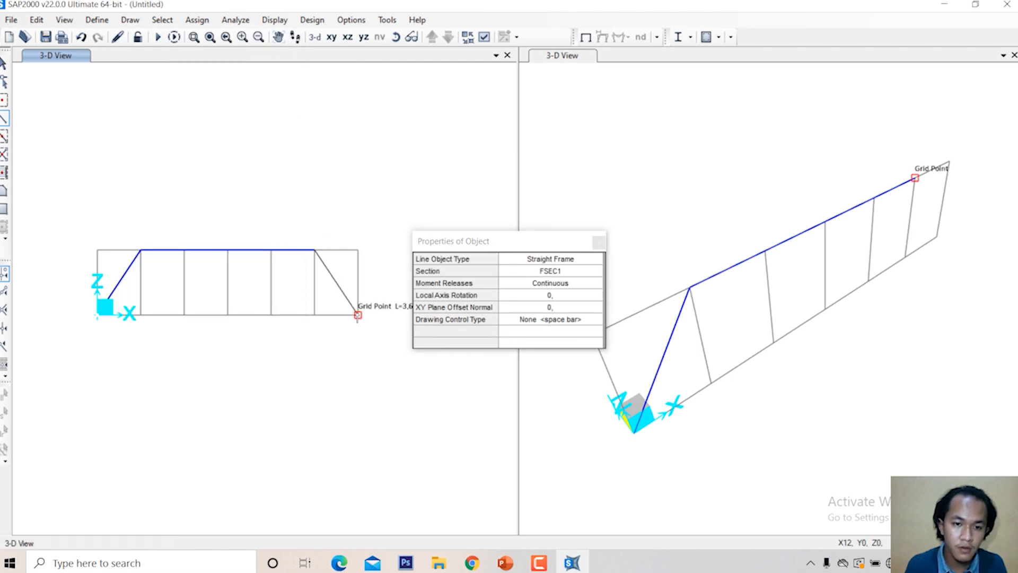
click(358, 315)
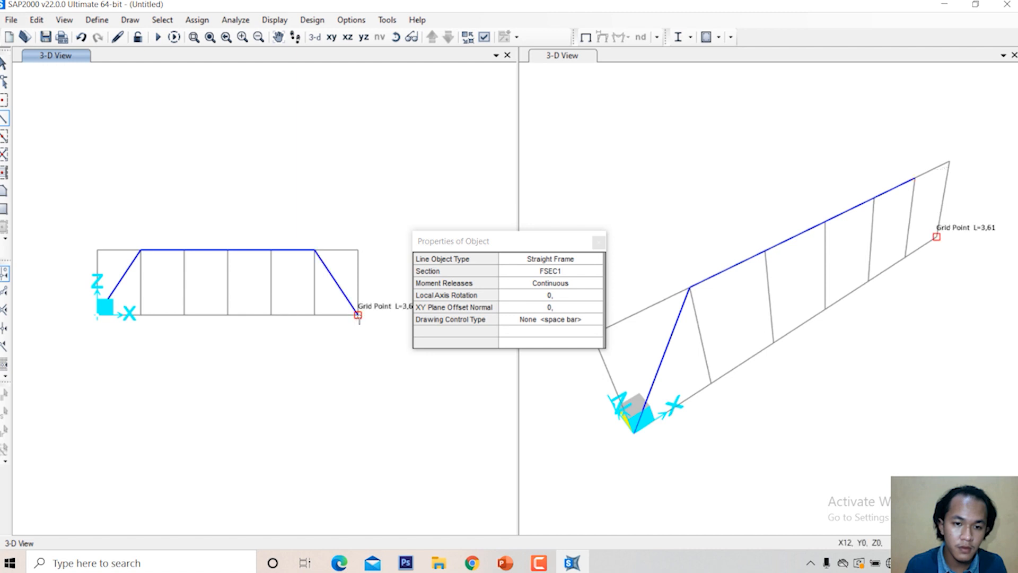
Step: Draw the bottom chord as six frame segments from X=12 back to the origin through every base grid point, and end the line
click(315, 315)
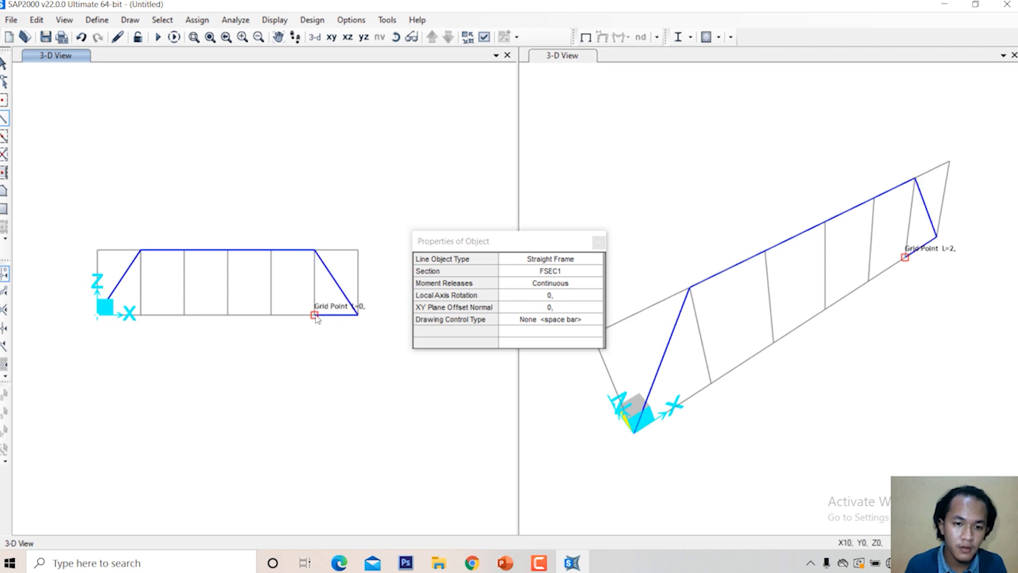
click(271, 316)
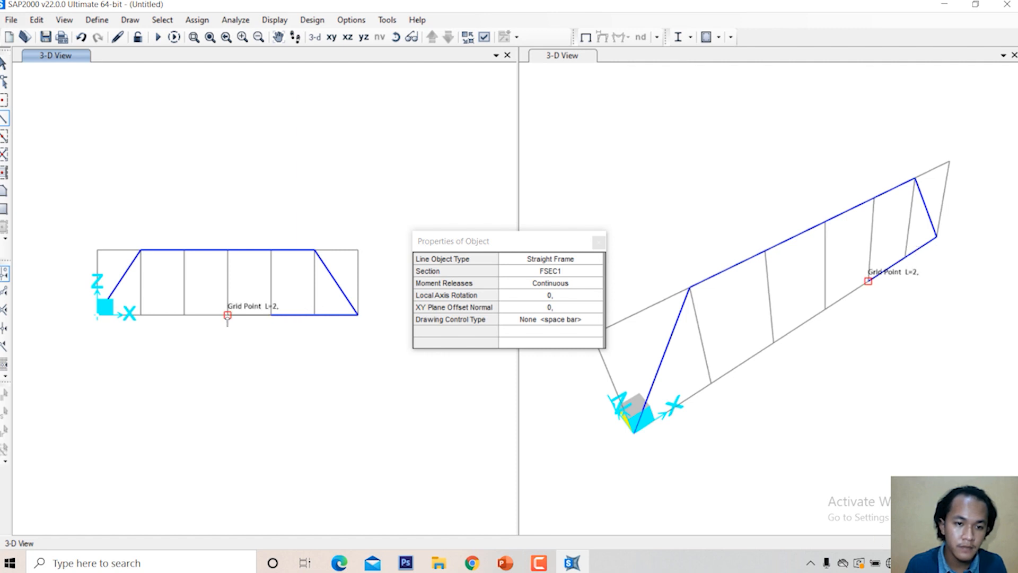
click(228, 316)
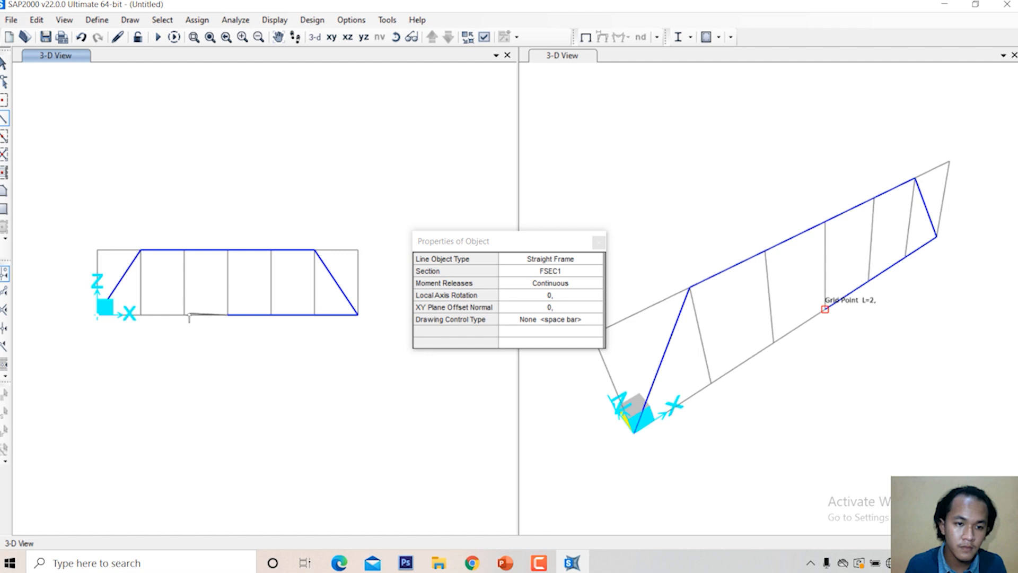
click(184, 317)
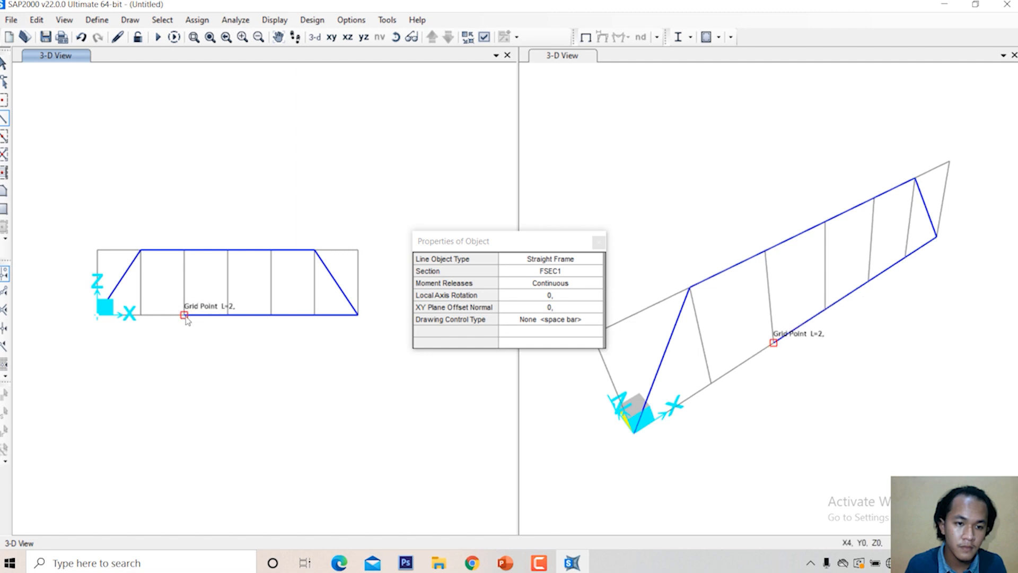
click(141, 317)
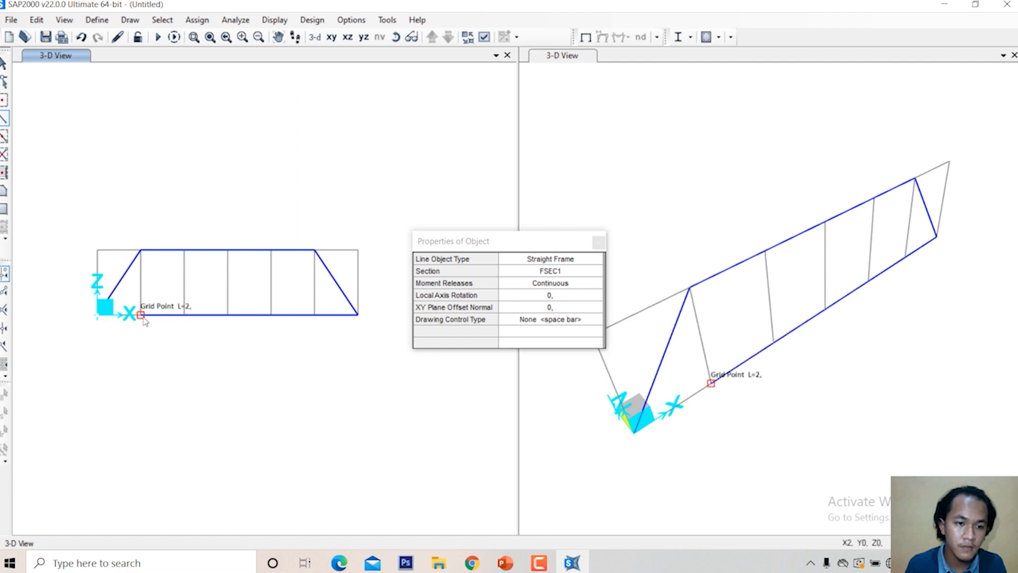
click(98, 316)
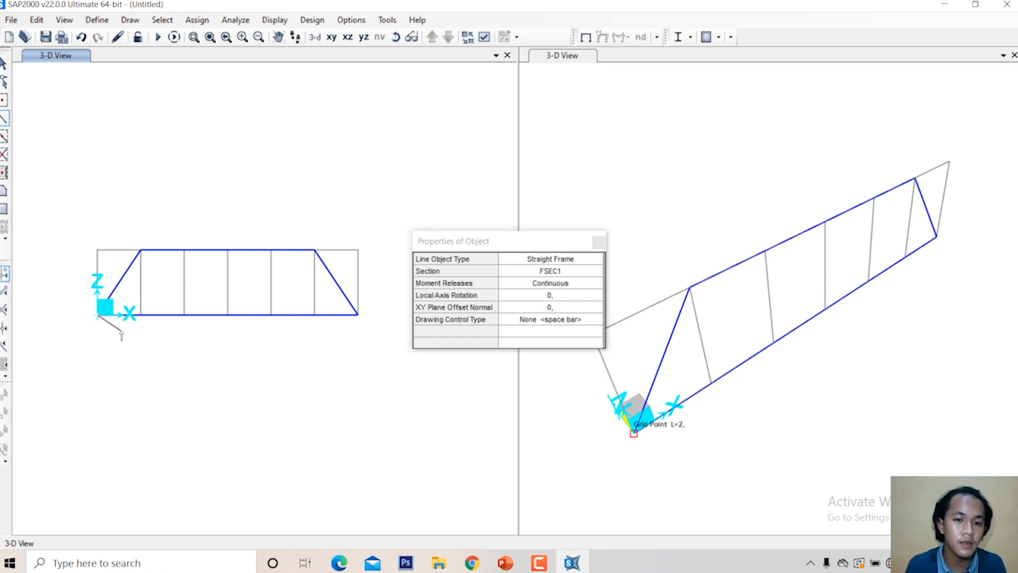
right_click(122, 333)
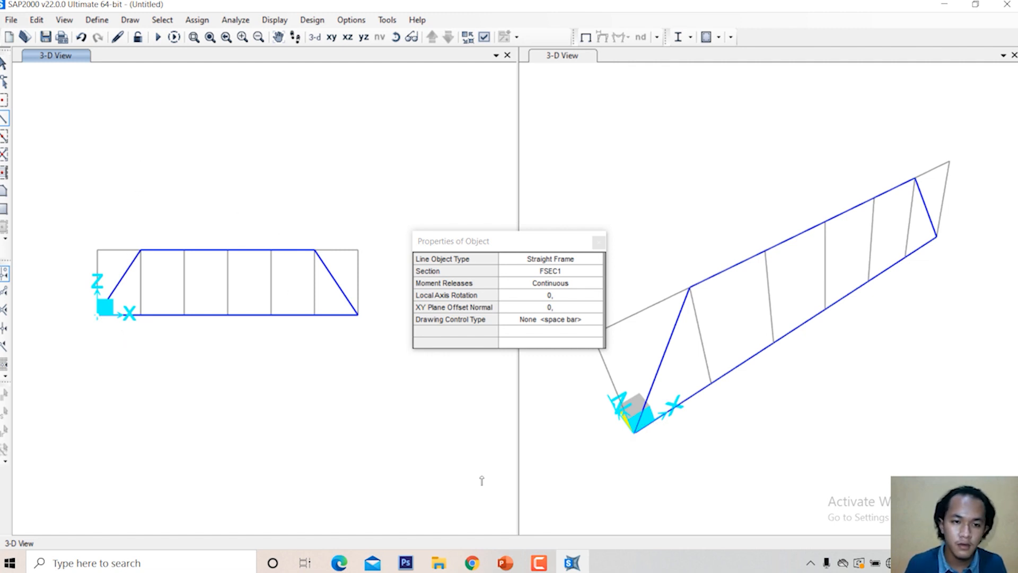
Step: Check the truss diagram in PowerPoint, and in SAP2000 draw alternating vertical and diagonal frame members from the top joint at X=2 to the base joint at X=6
click(504, 556)
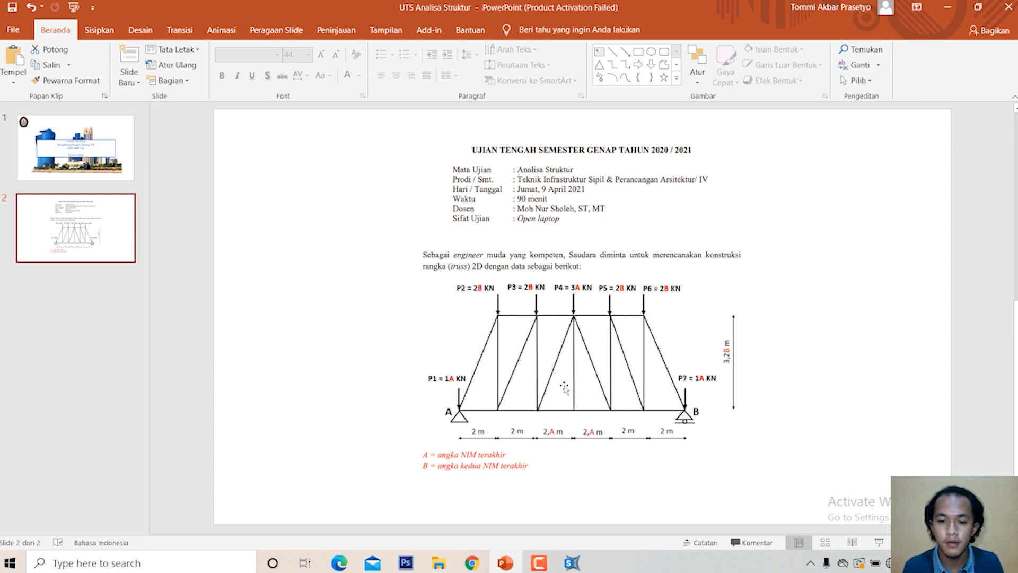
click(572, 563)
click(129, 22)
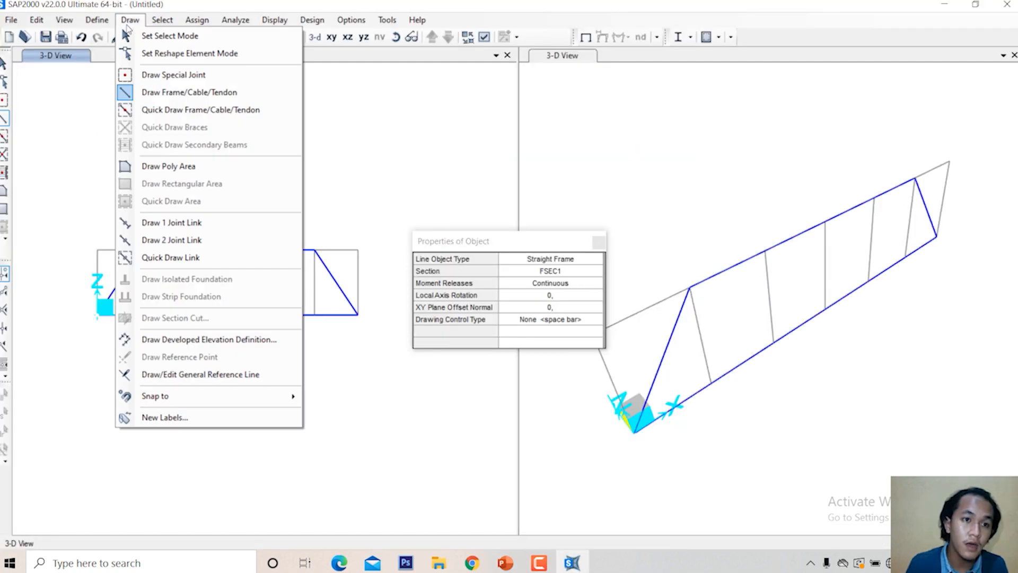
click(131, 93)
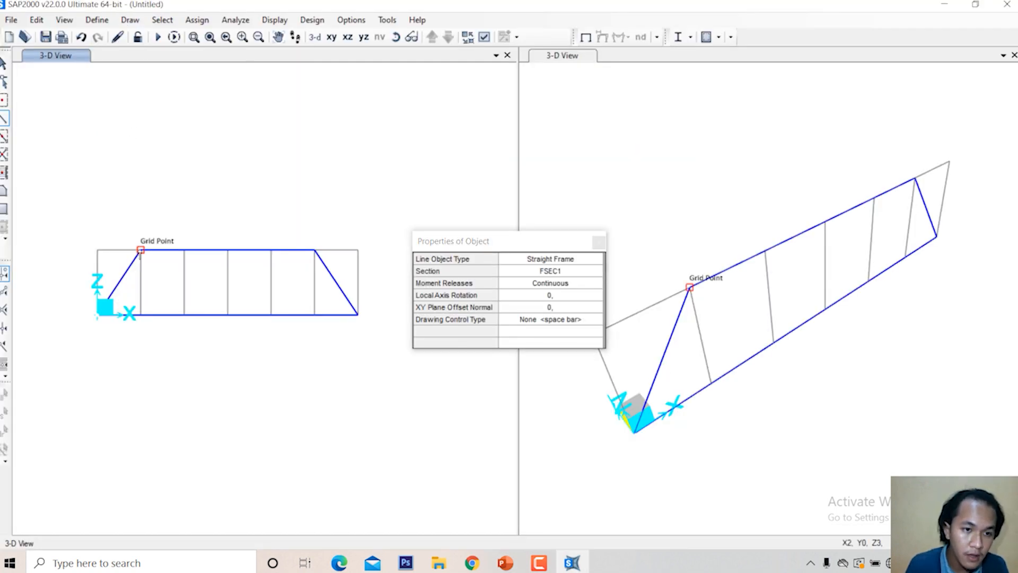
click(140, 250)
click(140, 314)
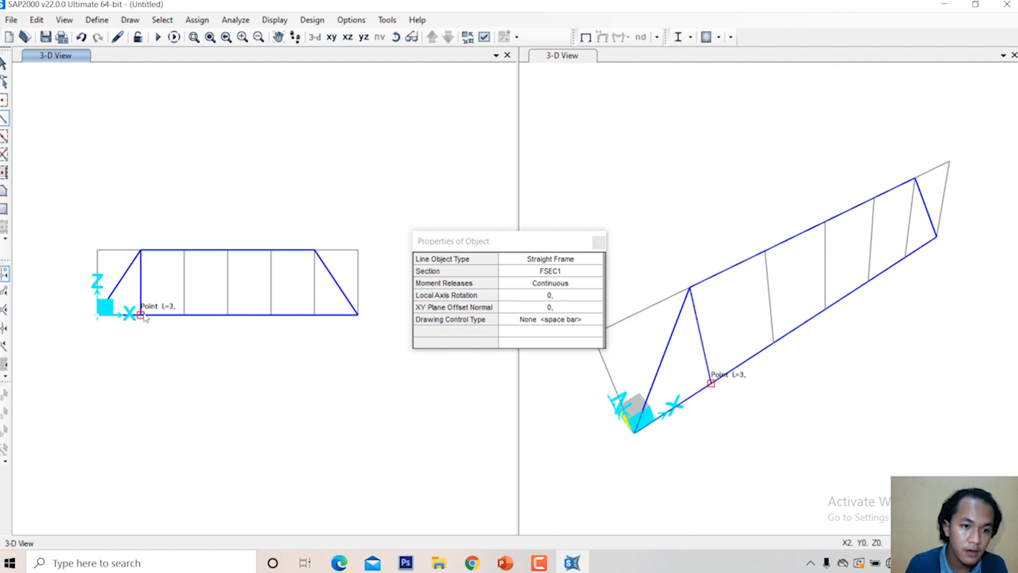
click(184, 250)
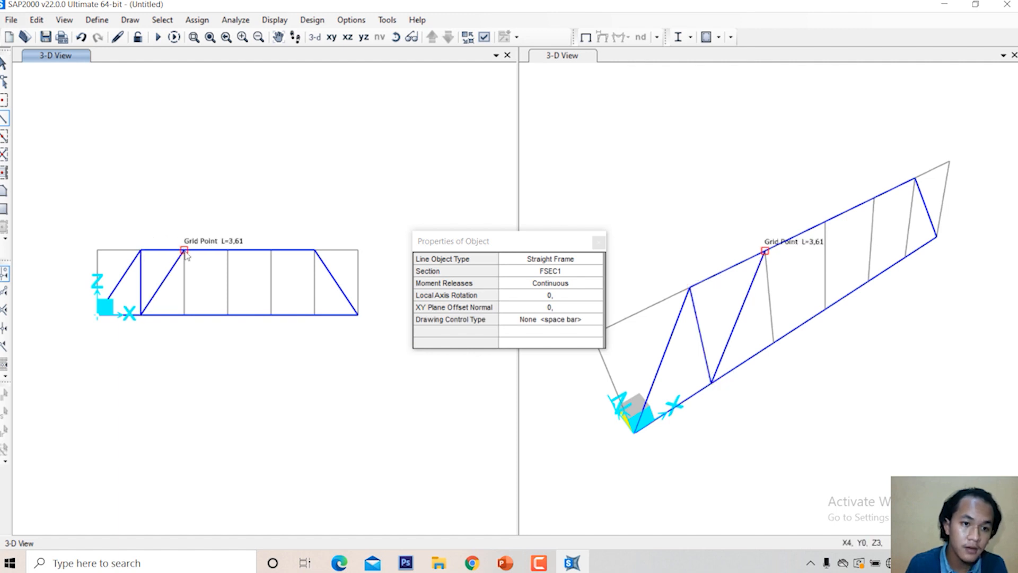
click(184, 315)
click(228, 250)
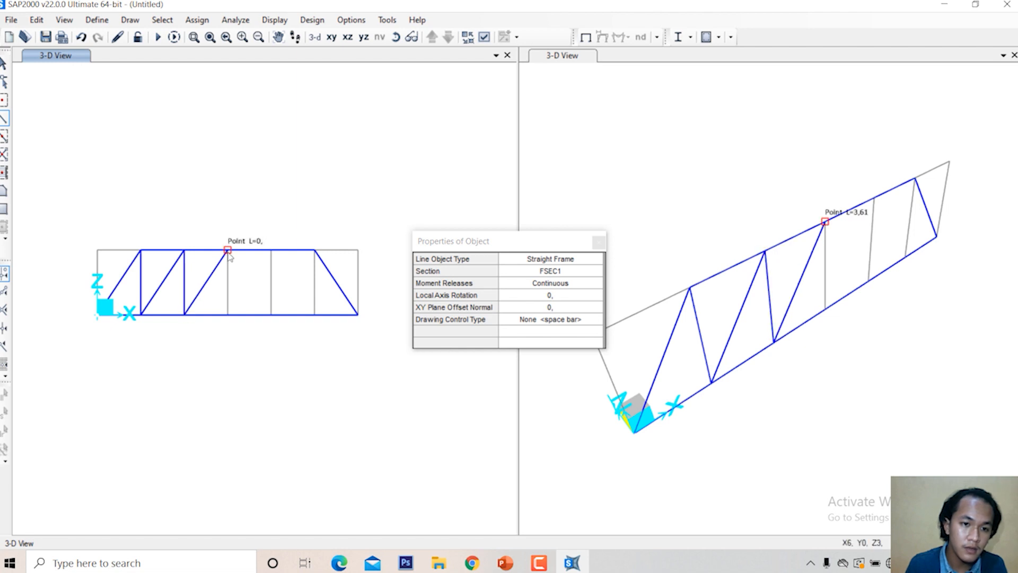
click(227, 316)
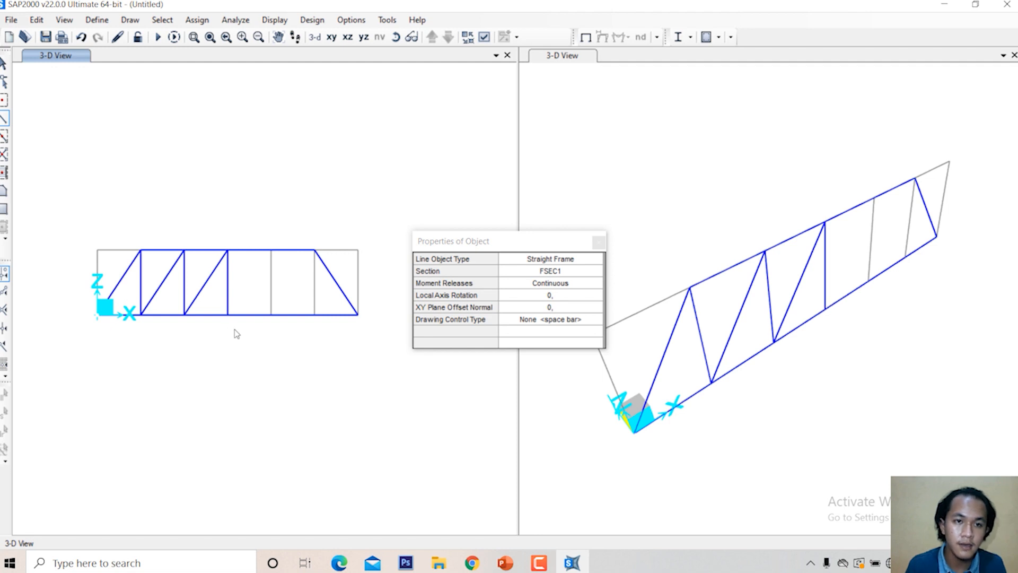
Step: Draw the mirrored verticals and diagonals from the top joint at X=10 through X=8 to the top joint at X=6, and end the line
click(130, 20)
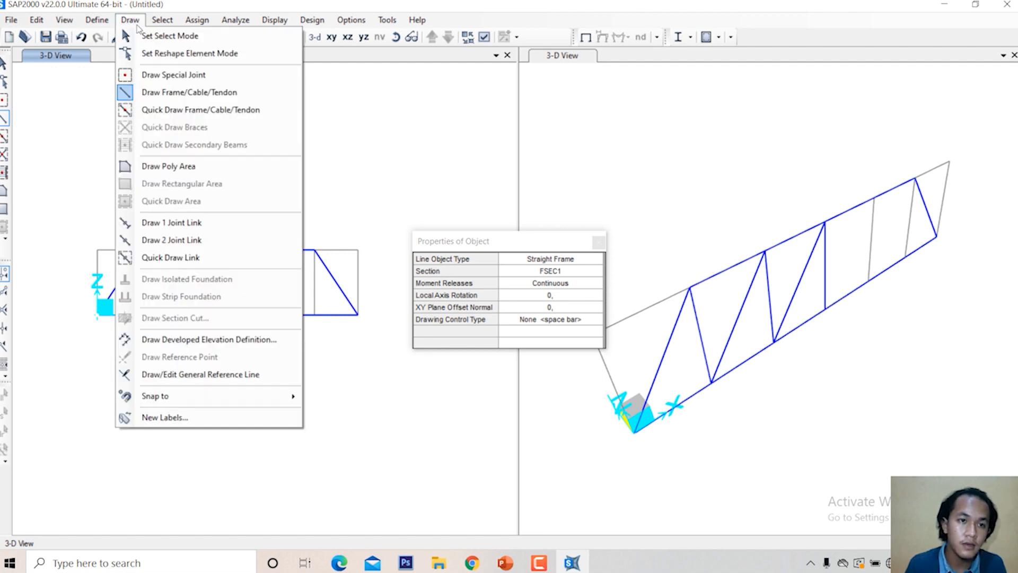
click(169, 95)
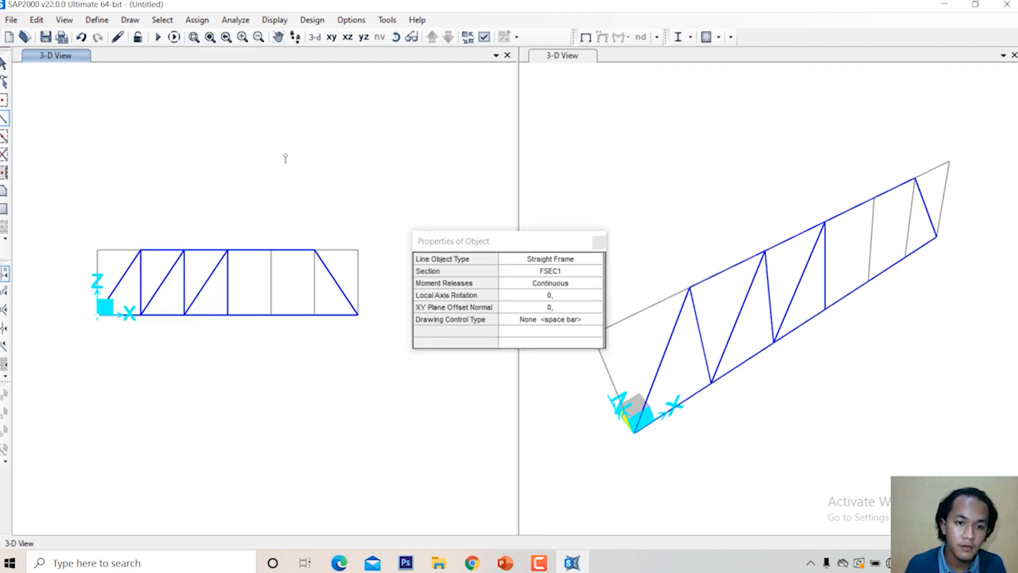
click(315, 250)
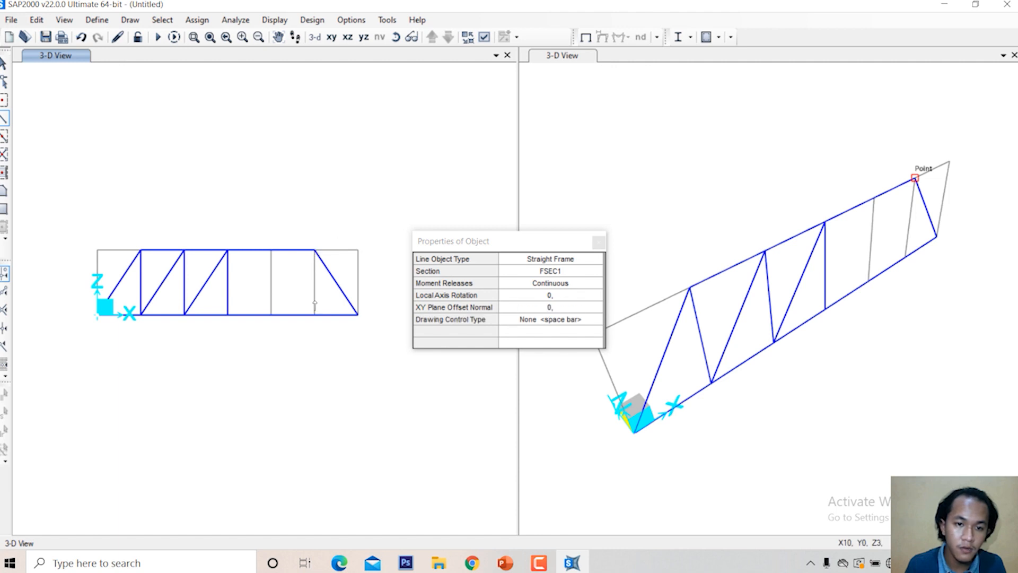
click(314, 315)
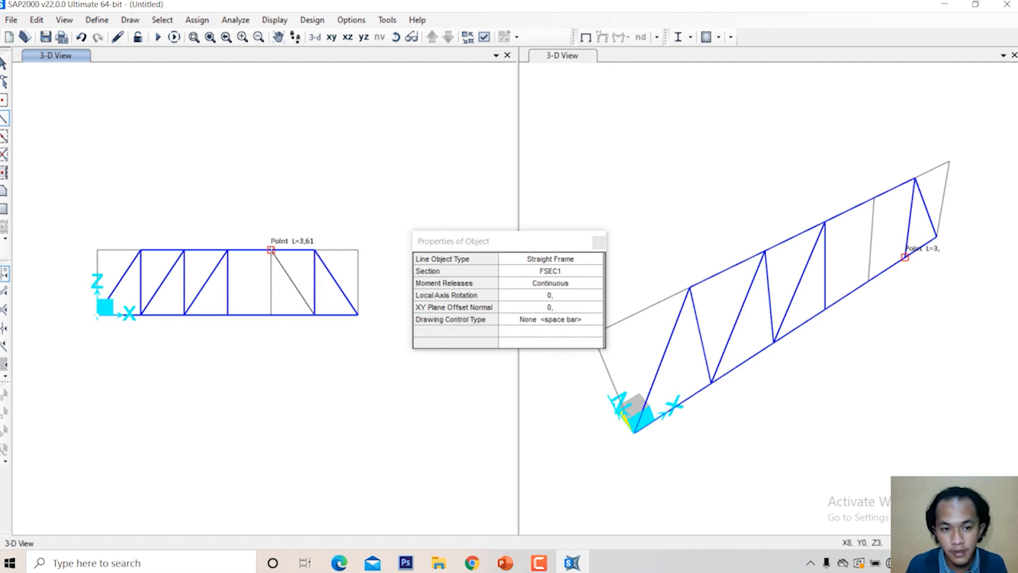
click(271, 249)
click(271, 315)
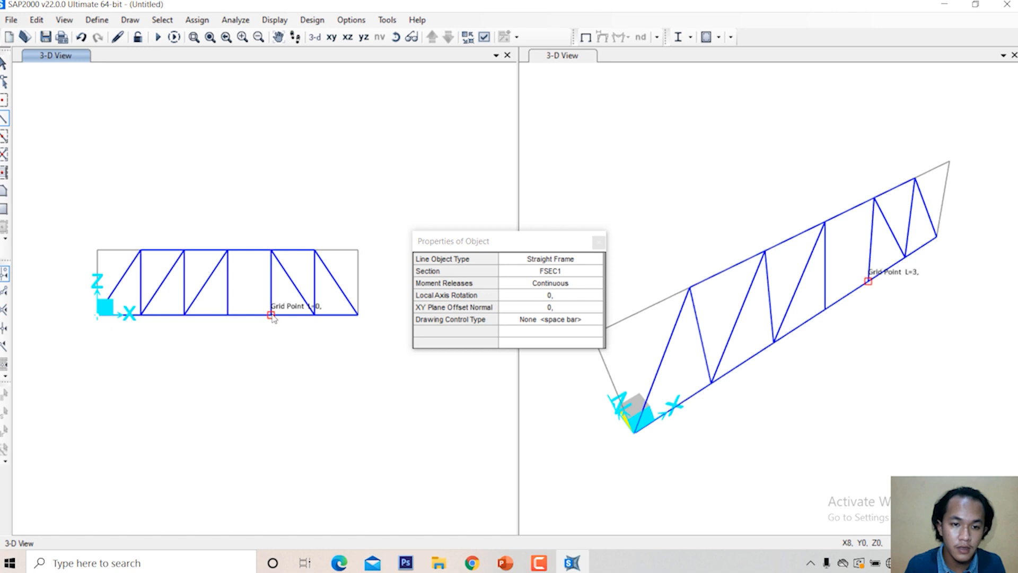
double_click(227, 250)
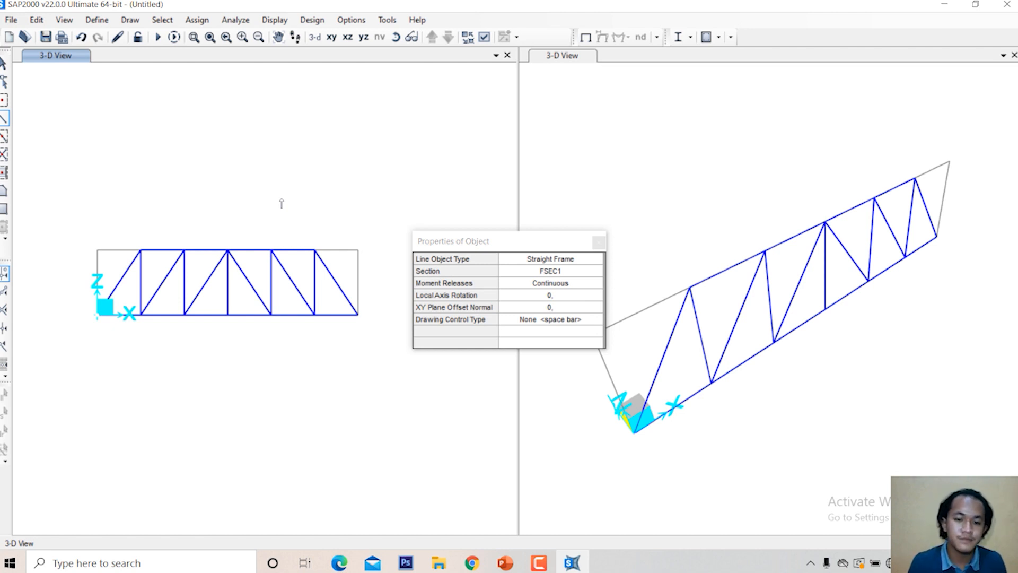
Step: Check the support types in PowerPoint, and in SAP2000 assign a pinned restraint with Translation 1, 2 and 3 to the joint at the origin
click(505, 563)
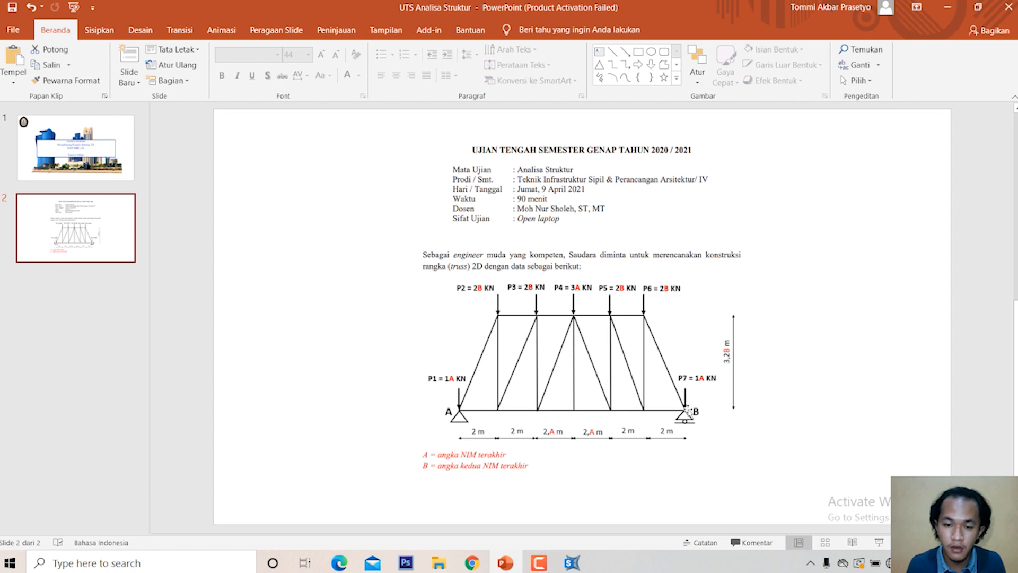
click(574, 562)
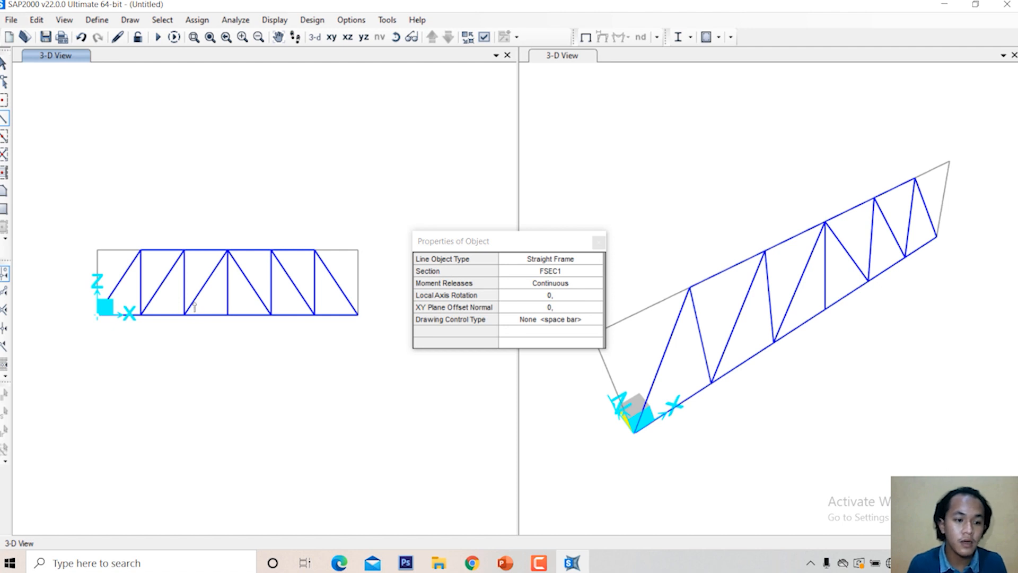
click(199, 25)
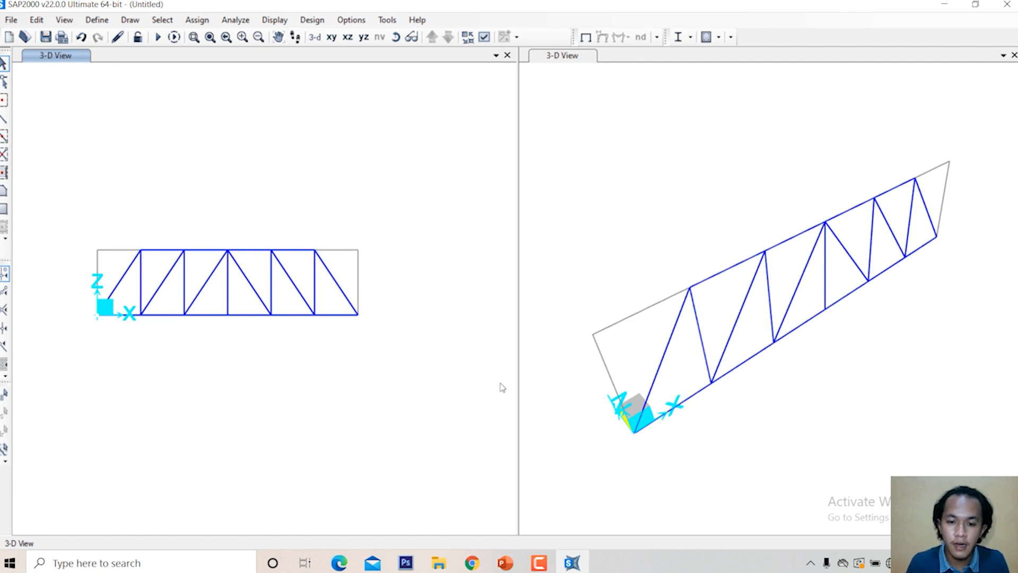
click(502, 567)
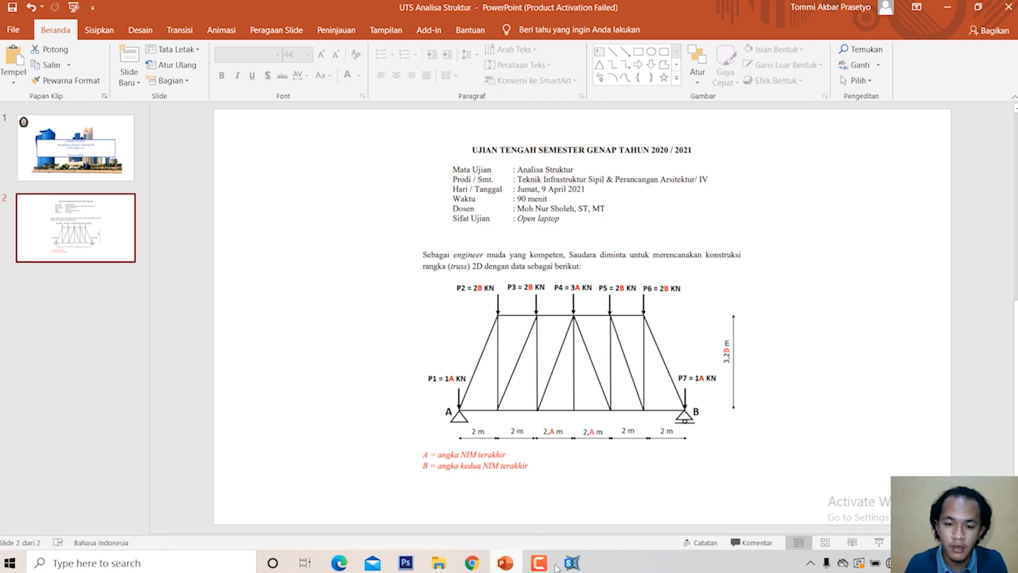
click(579, 564)
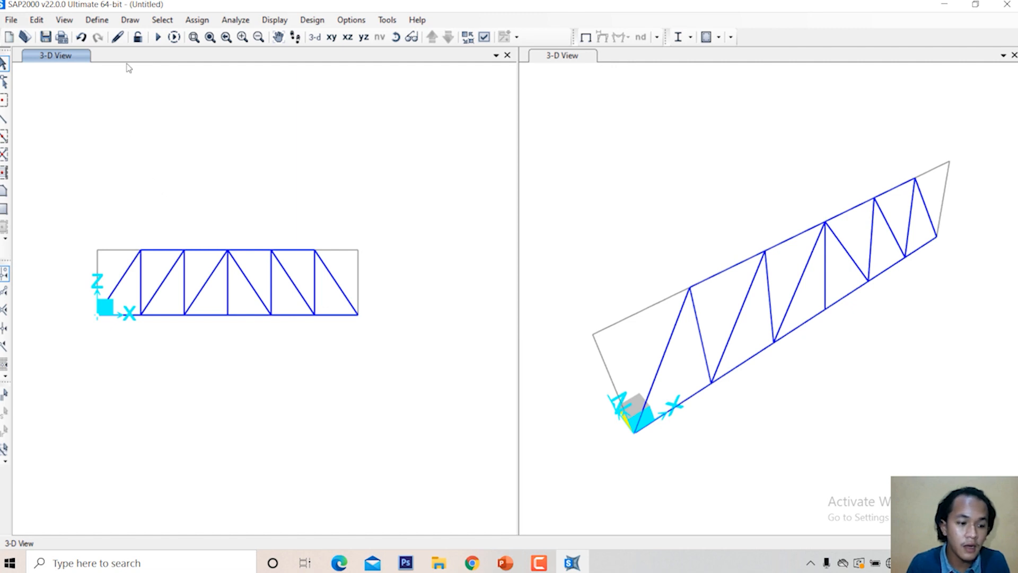
click(198, 22)
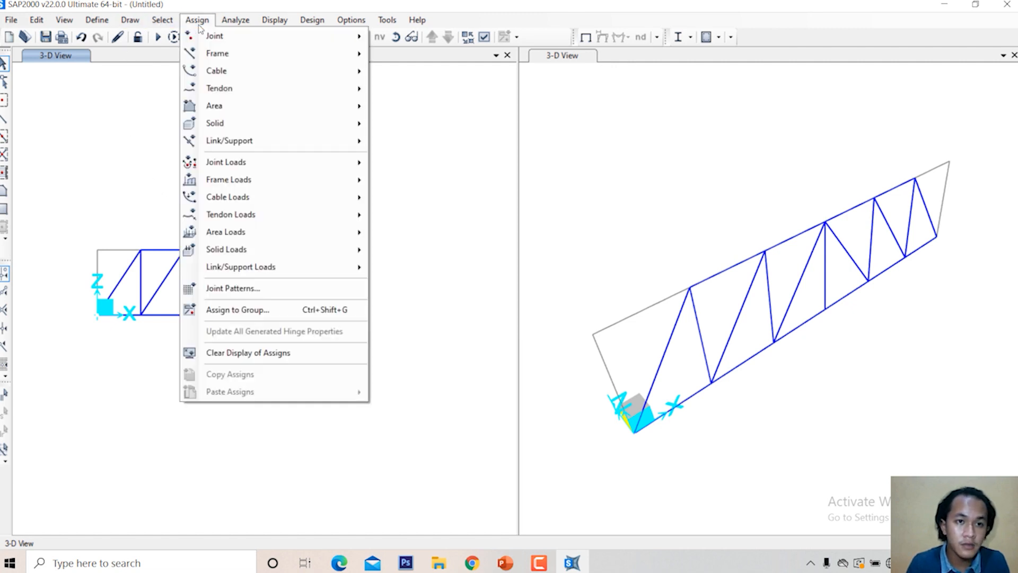
mouse_move(214, 36)
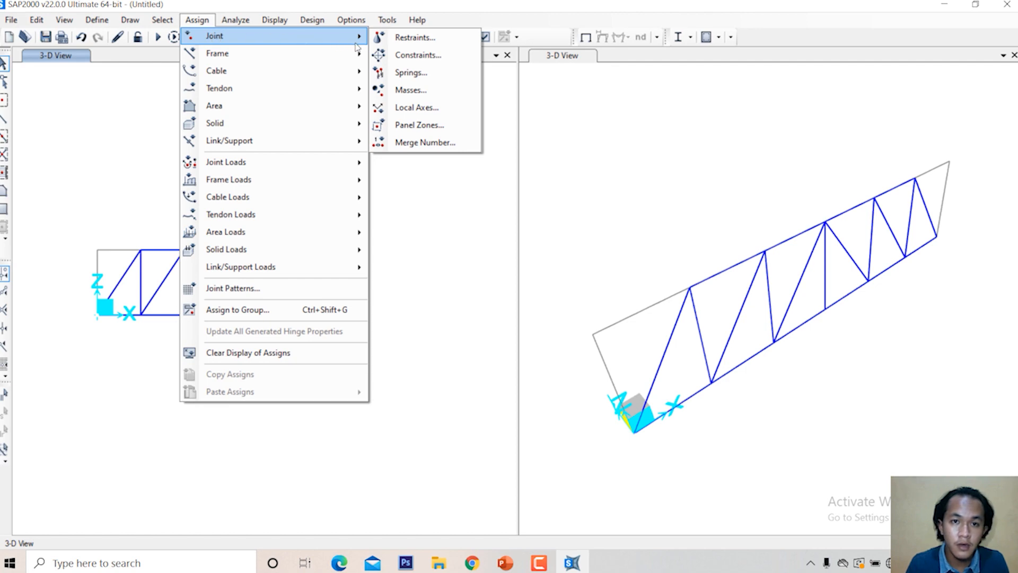
click(414, 38)
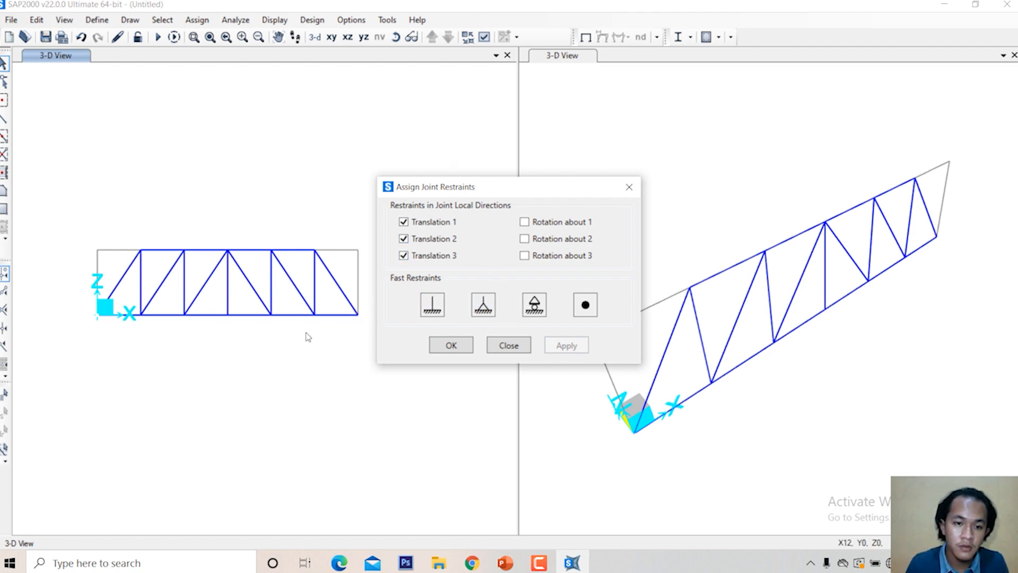
click(98, 315)
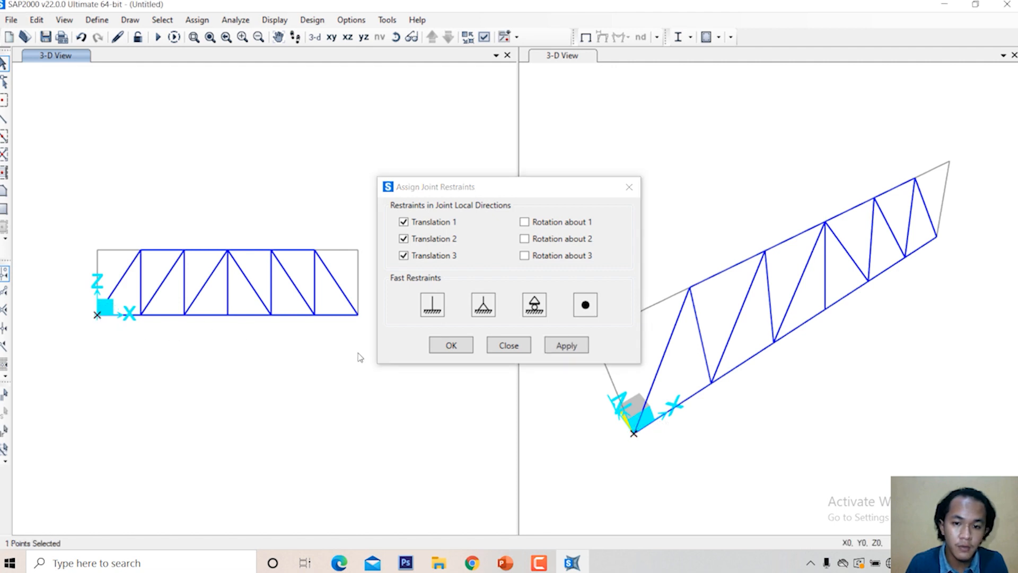
click(572, 351)
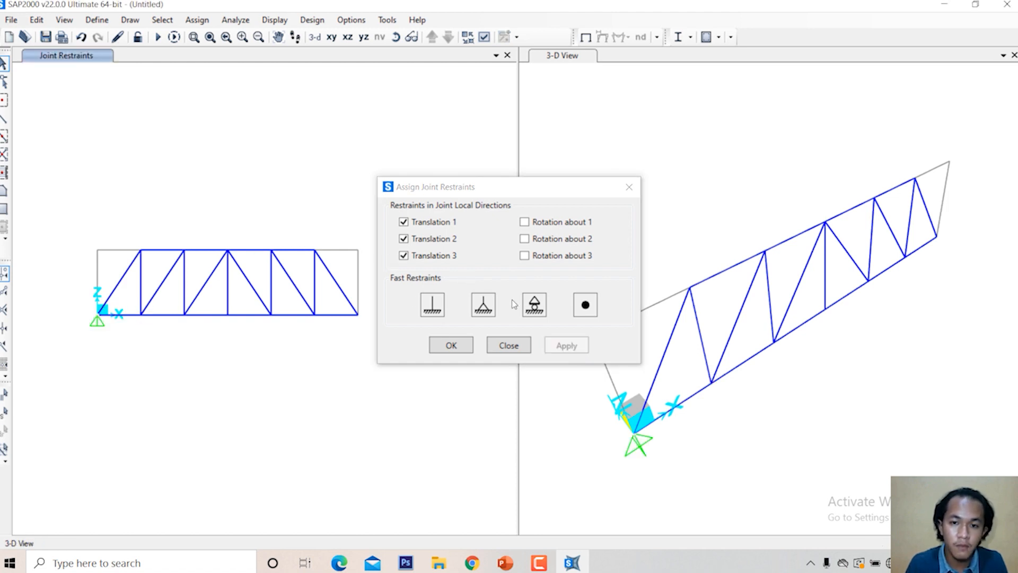
Step: Assign a roller restraint with only Translation 3 to the base joint at X=12 and close the restraint assignment
click(536, 304)
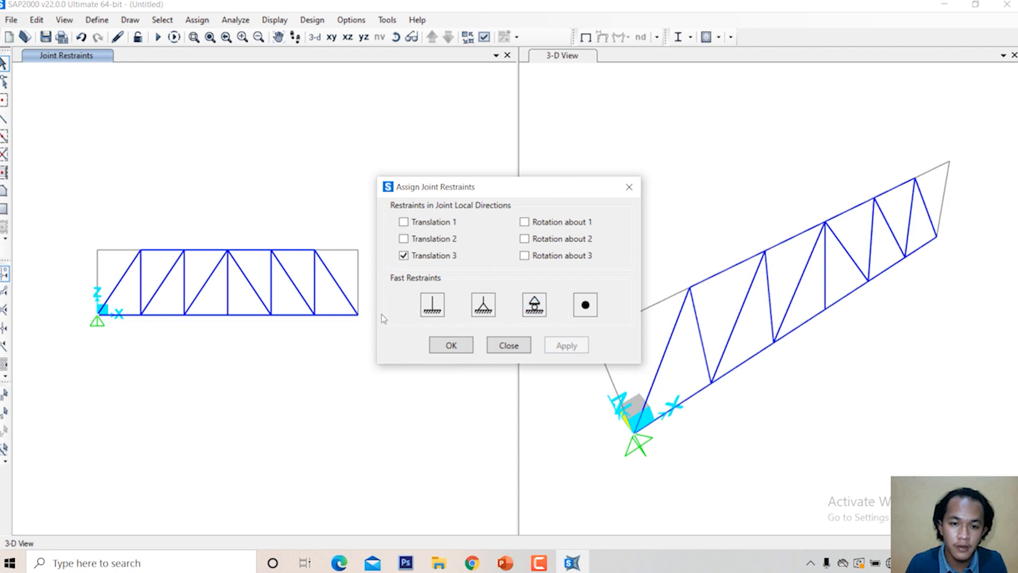
click(358, 315)
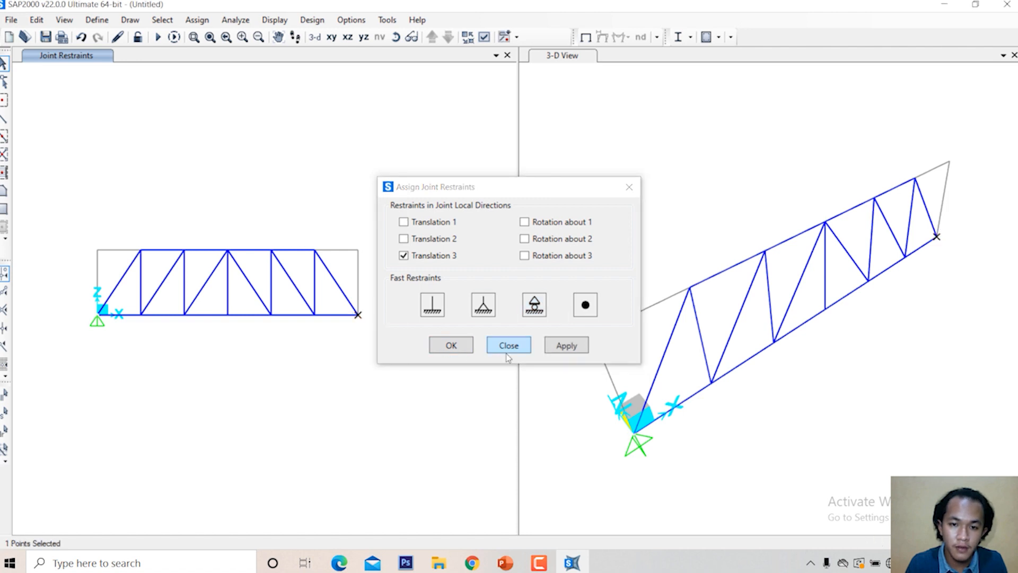
click(558, 346)
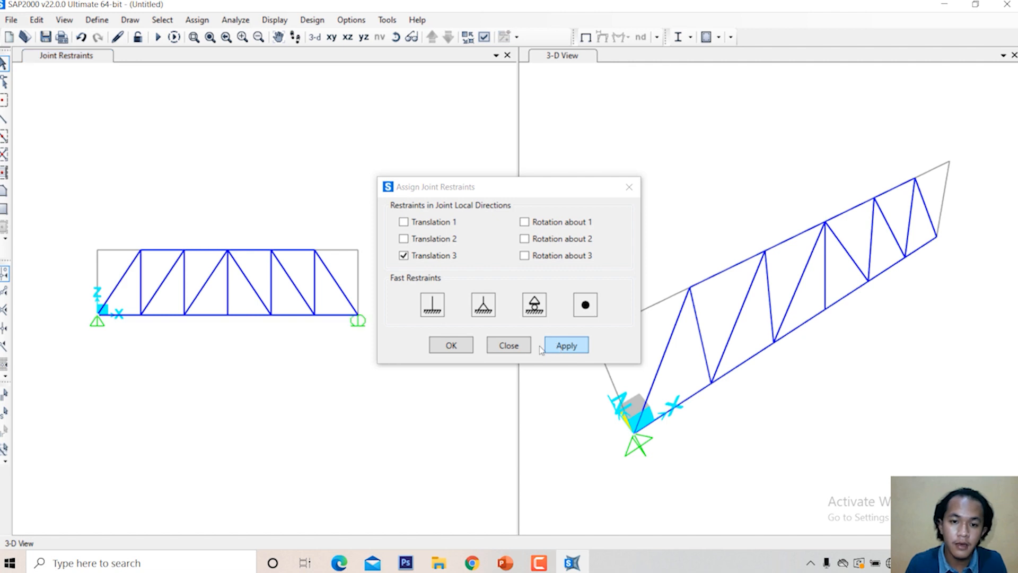
click(451, 346)
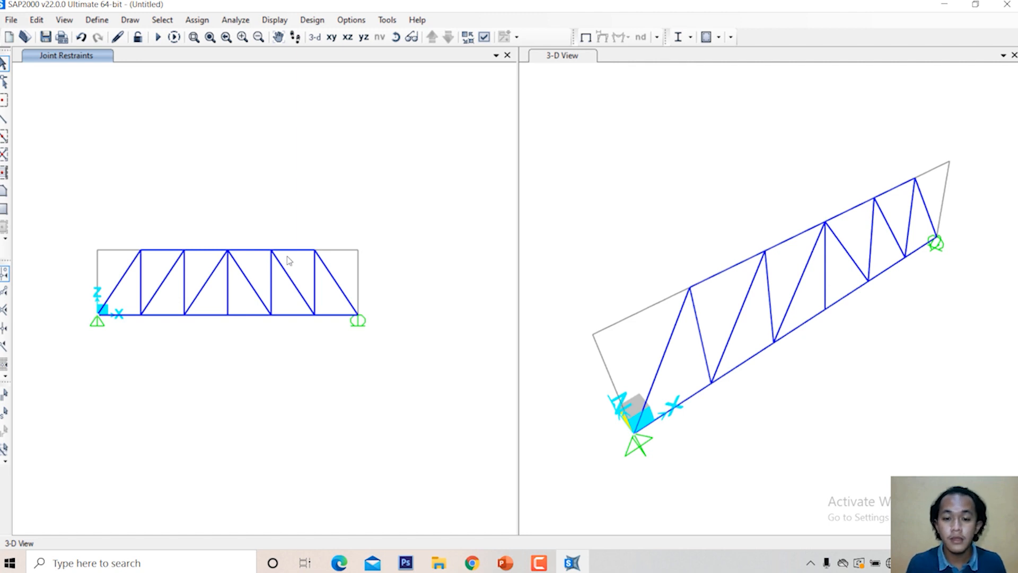
Step: Check the end loads in PowerPoint, and in SAP2000 apply a DEAD joint force of -10 kN in Global Z to both support joints
click(503, 565)
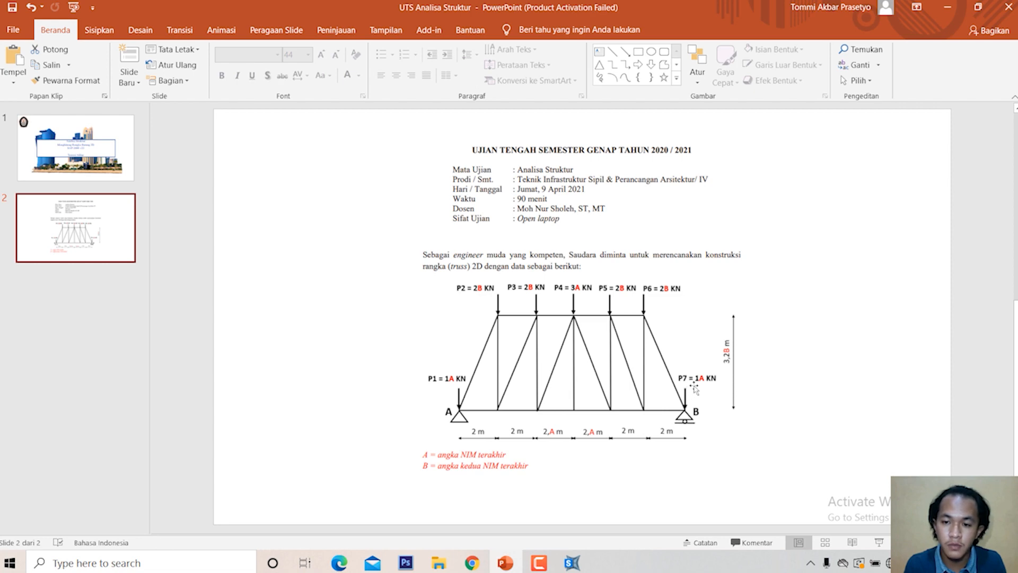
click(572, 562)
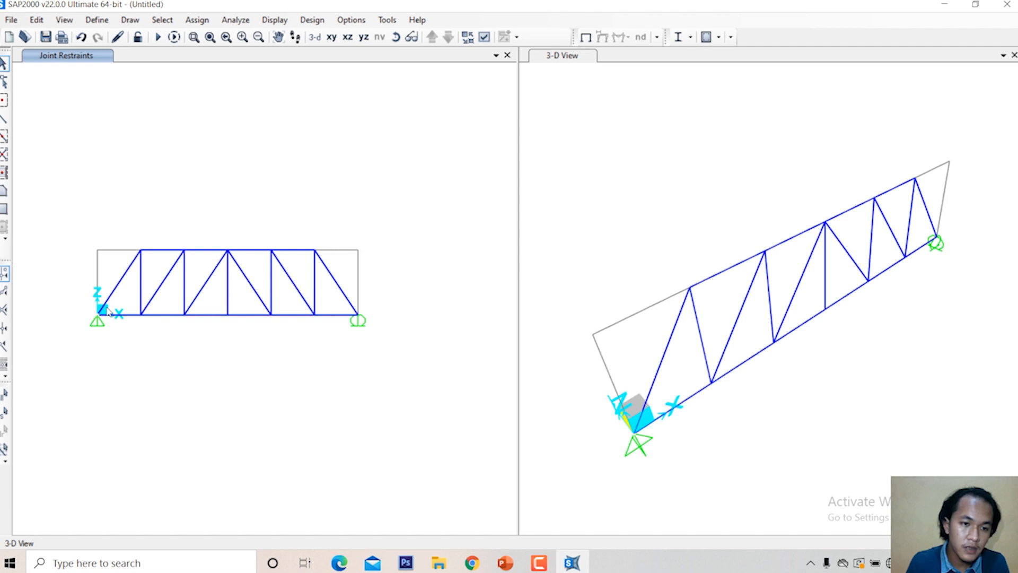
click(98, 316)
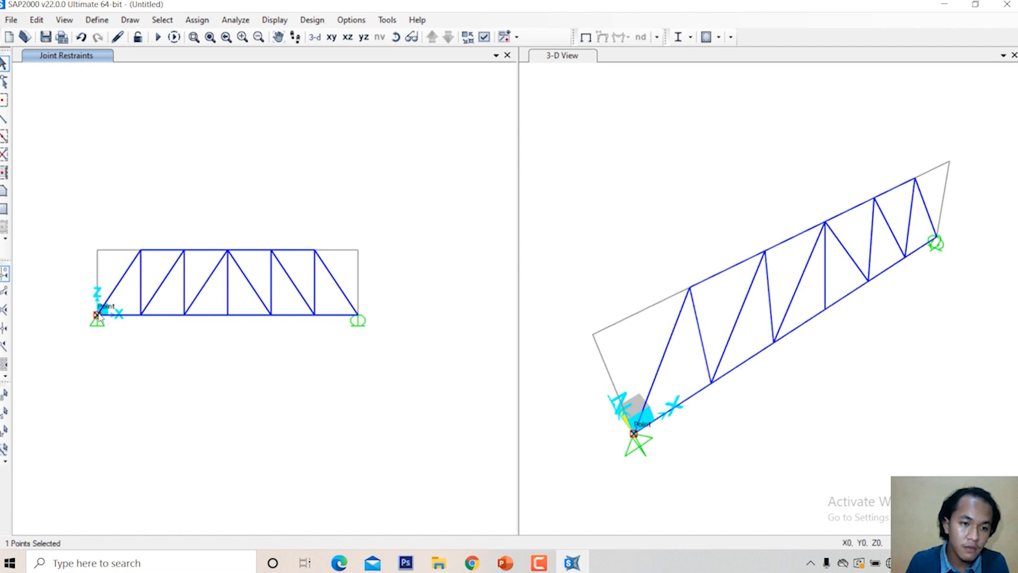
click(358, 317)
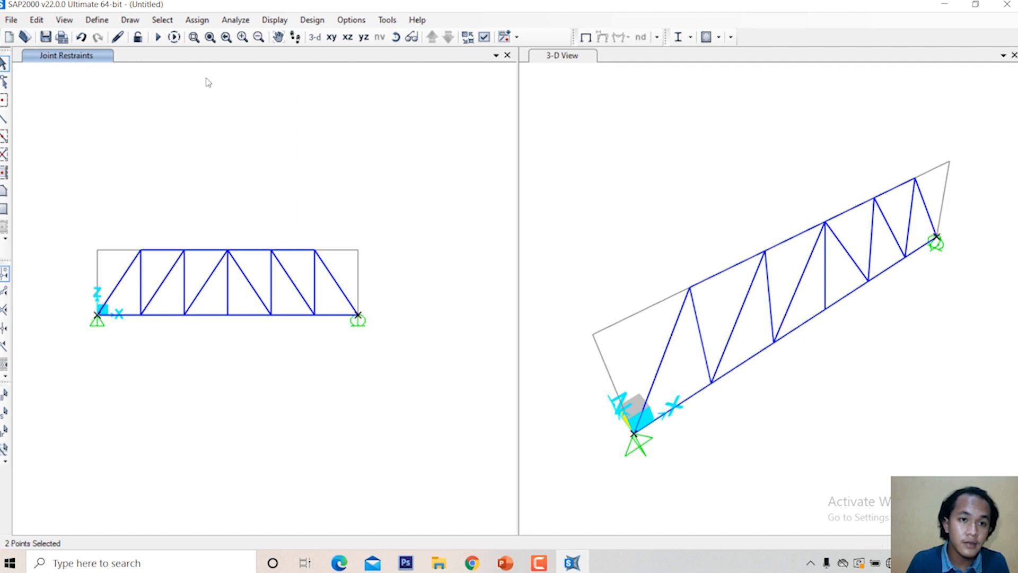
click(198, 21)
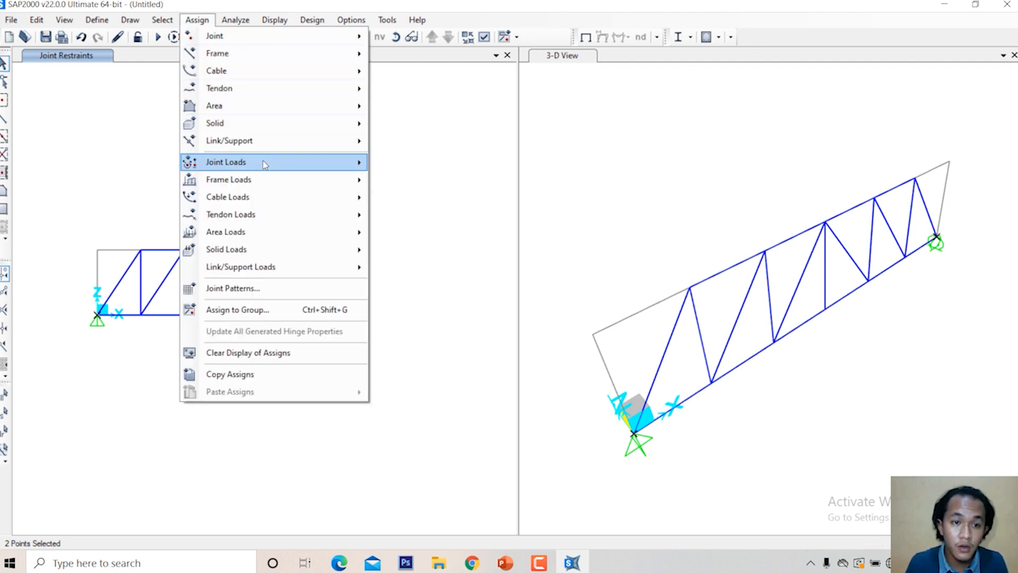
mouse_move(265, 165)
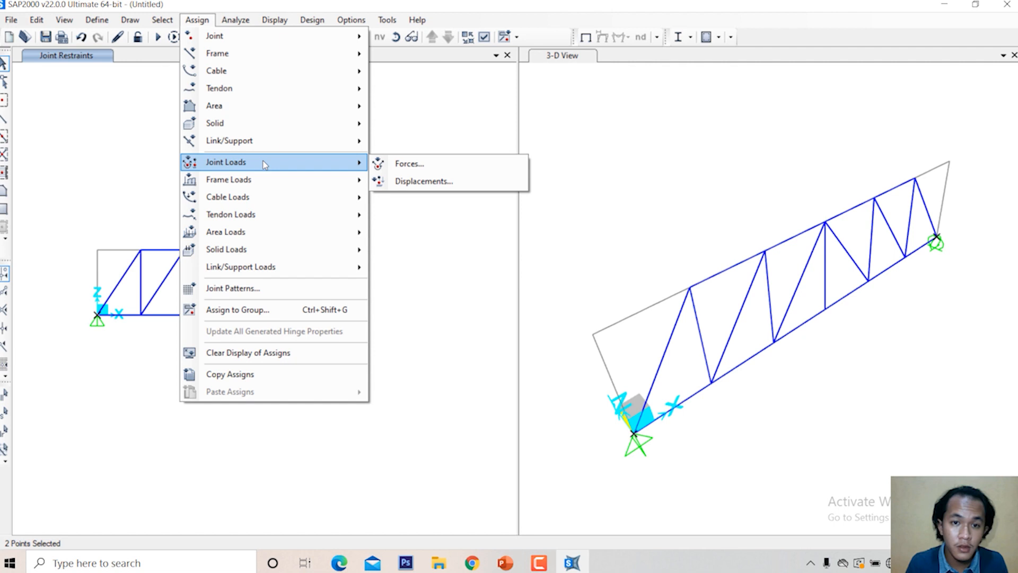
click(399, 167)
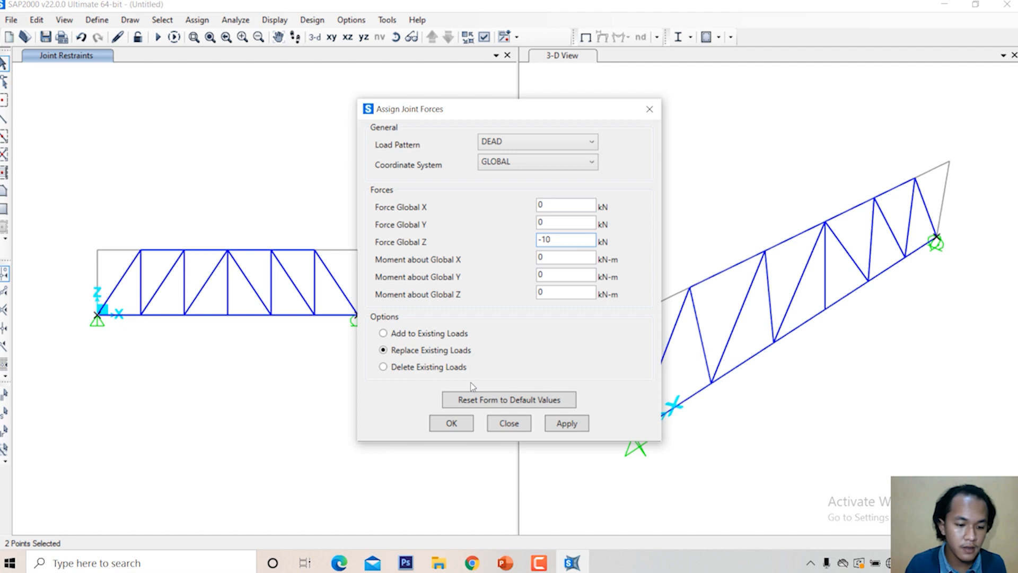
click(566, 423)
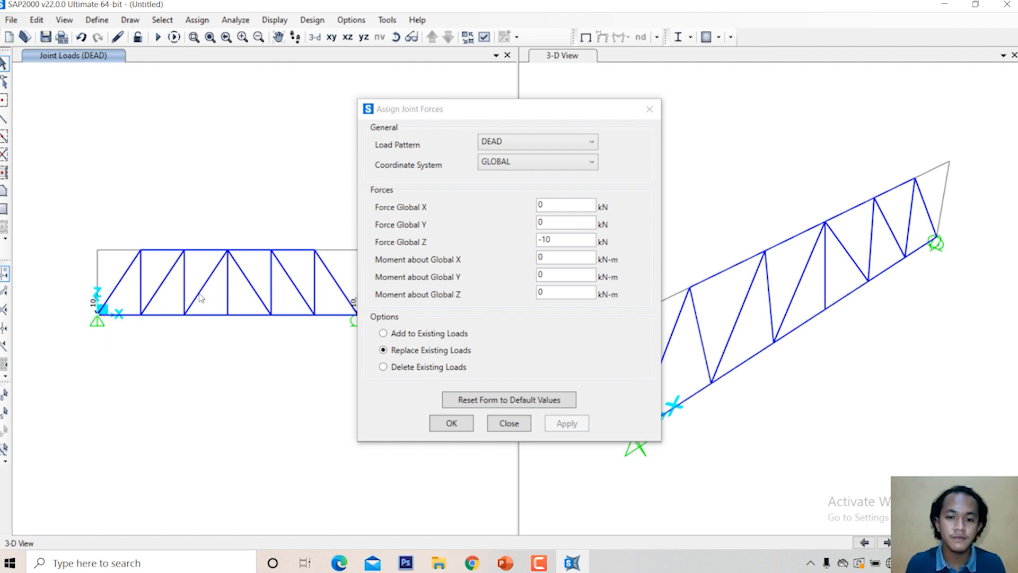
Step: Close the joint force assignment, check the top-chord loads P2 to P6 on the PowerPoint slide, and return to SAP2000
click(502, 425)
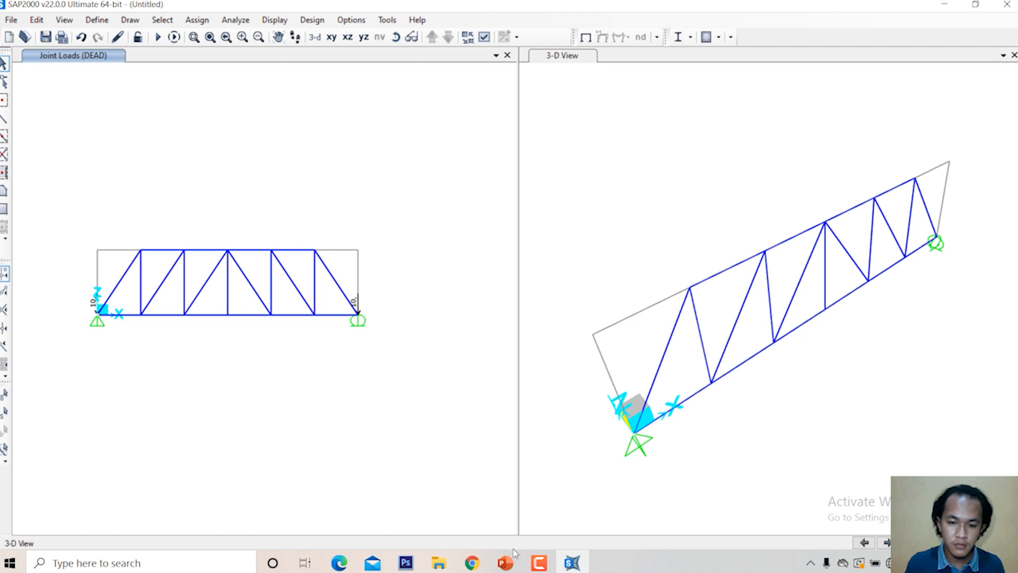
click(505, 562)
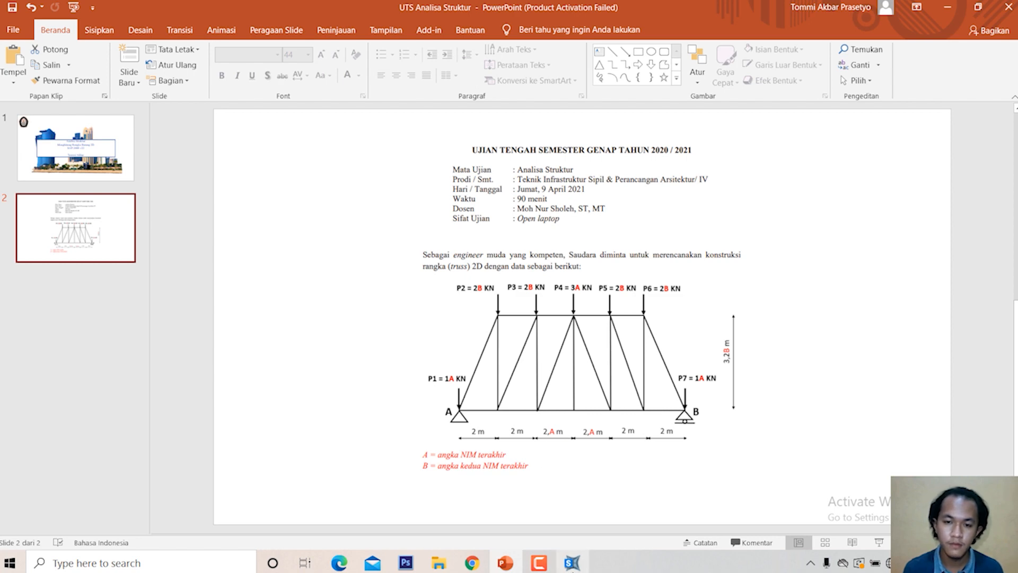
click(572, 528)
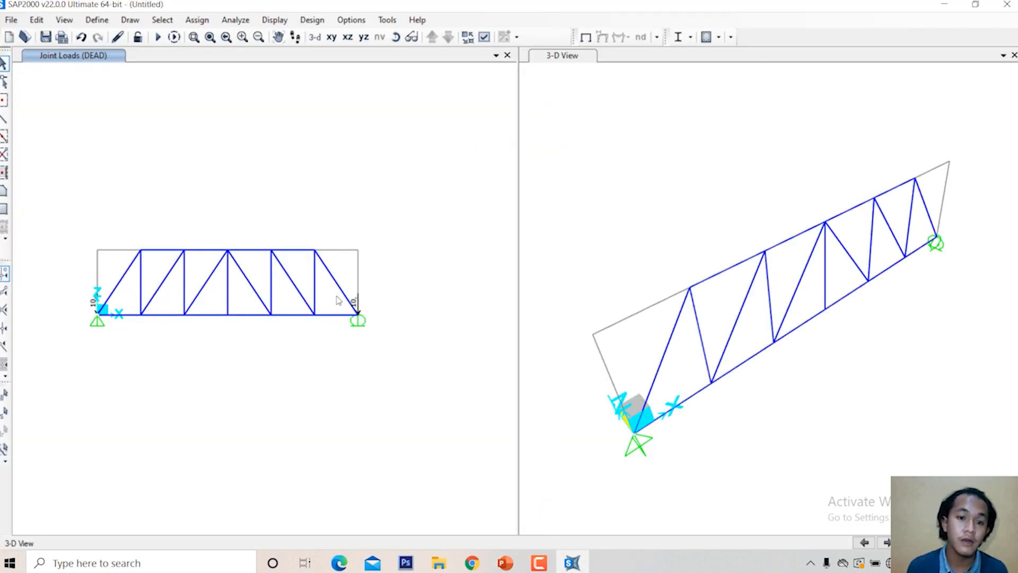
mouse_move(507, 558)
click(499, 509)
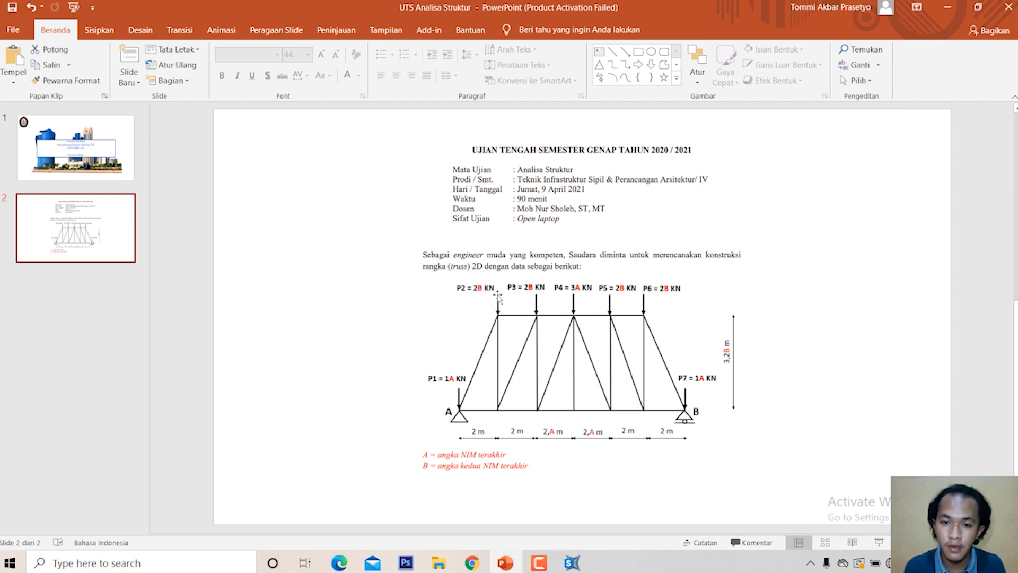
click(572, 564)
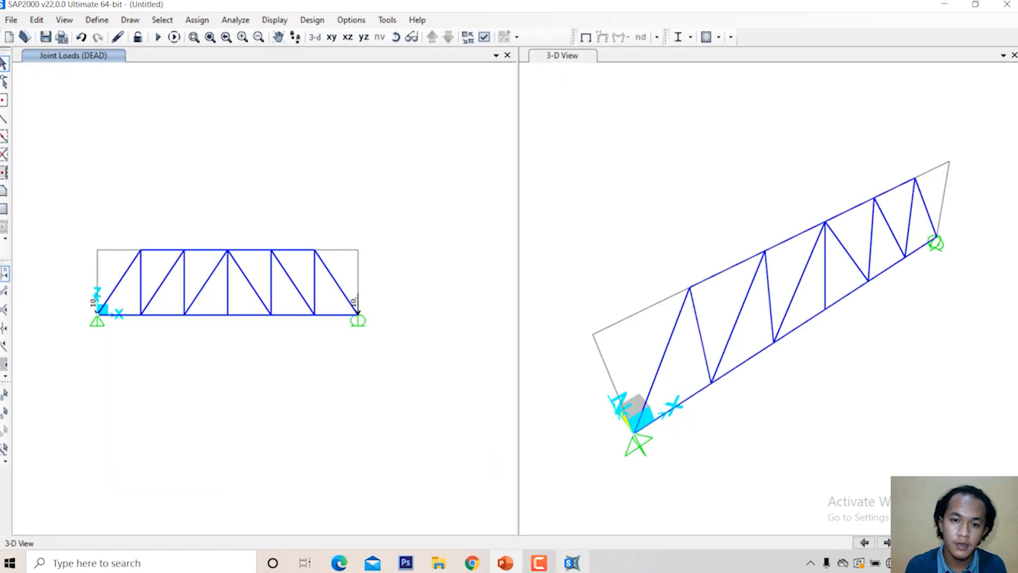
Step: Apply a DEAD joint force of -25 kN in Global Z to the top joints at X=2, 4, 8 and 10
click(141, 250)
click(184, 250)
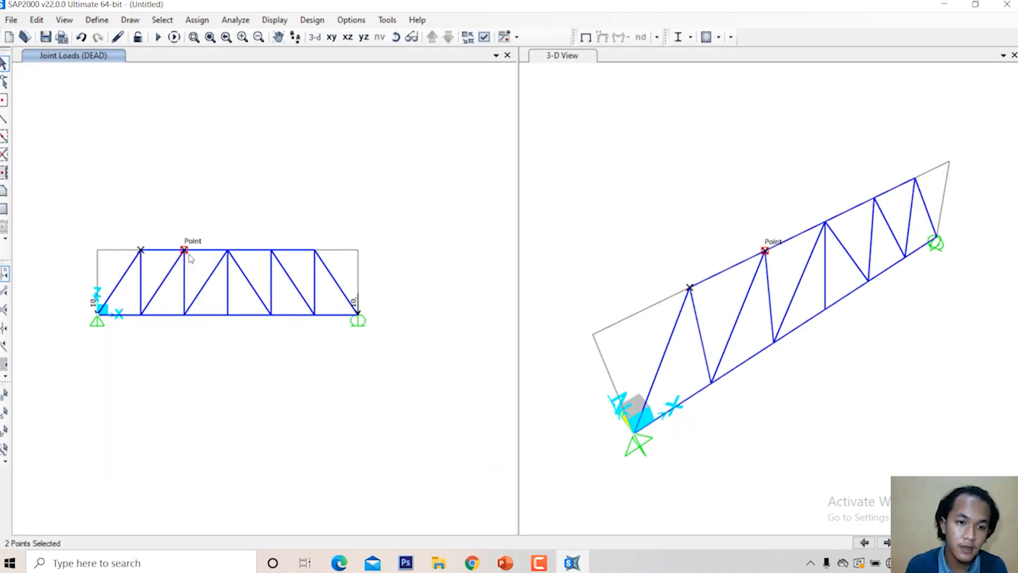
click(271, 250)
click(315, 251)
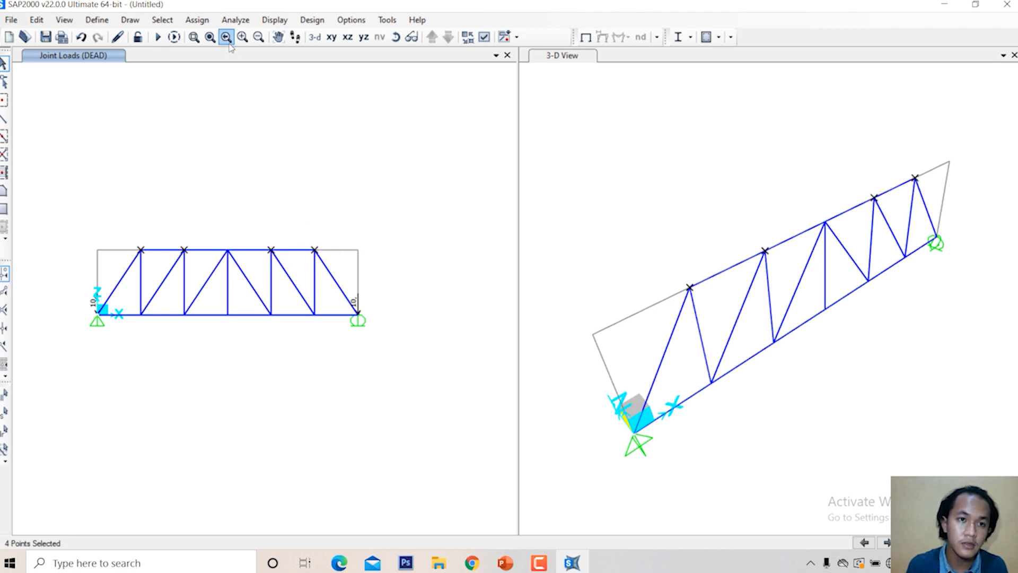
click(197, 20)
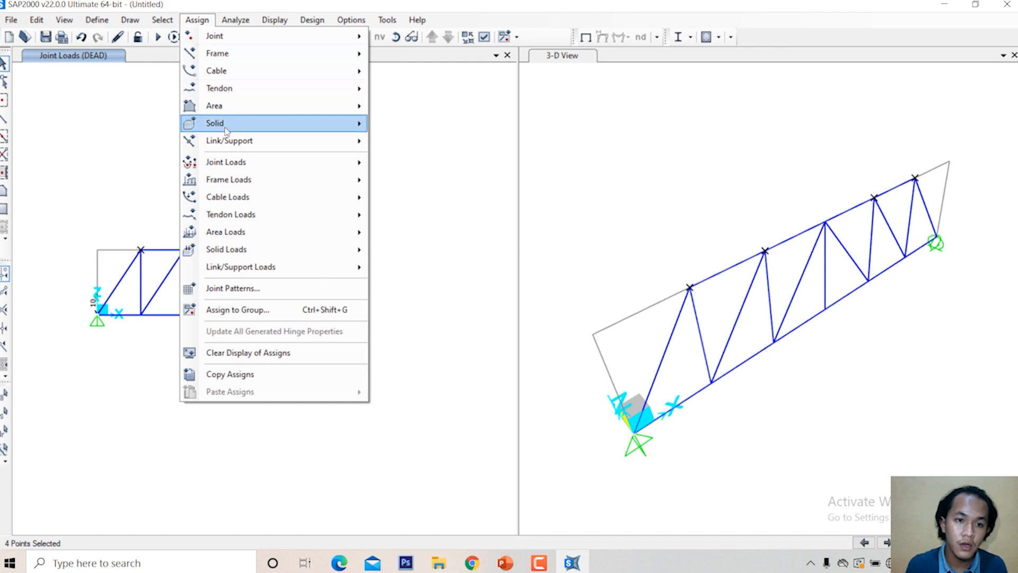
mouse_move(250, 161)
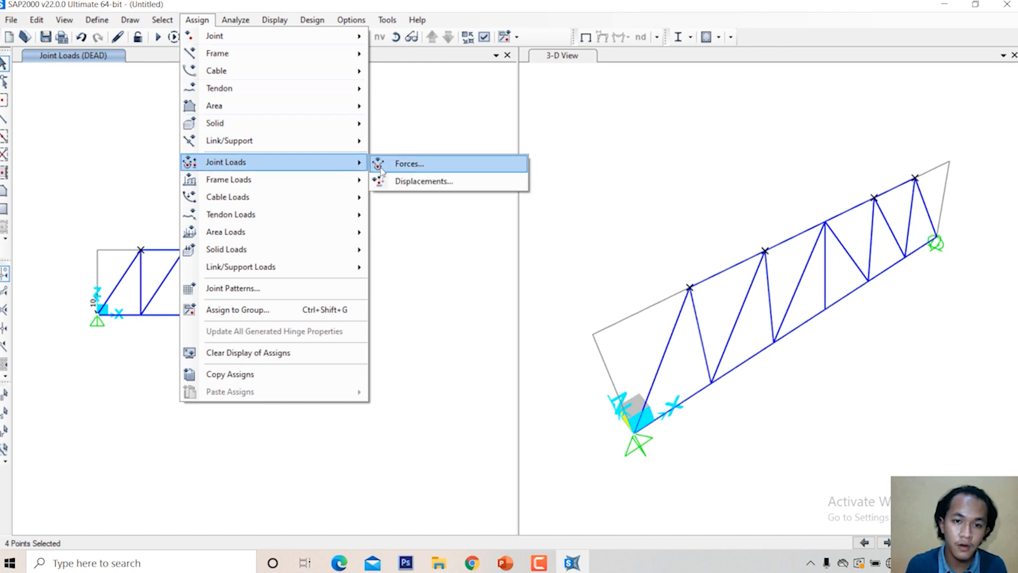
click(409, 163)
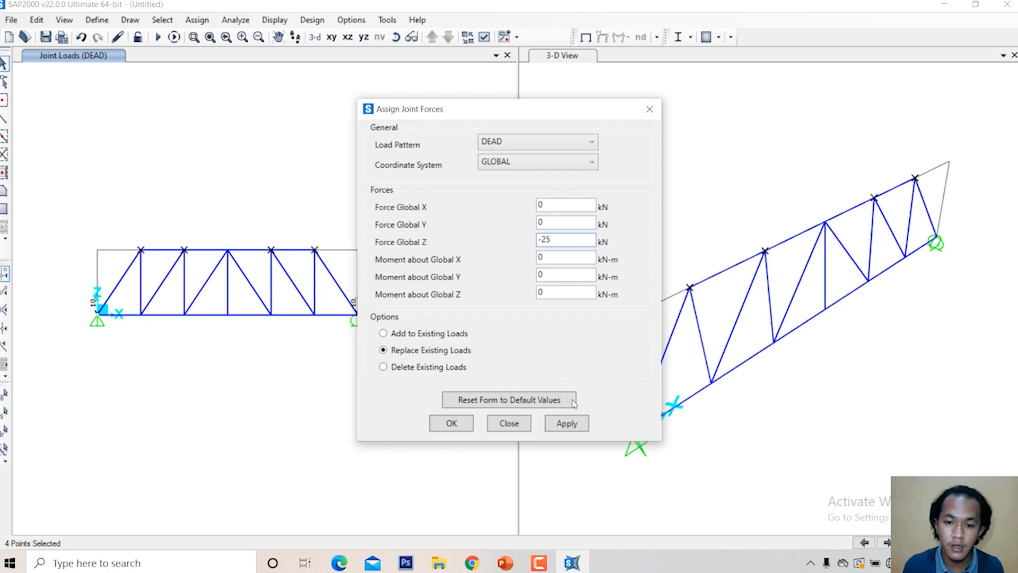
click(580, 431)
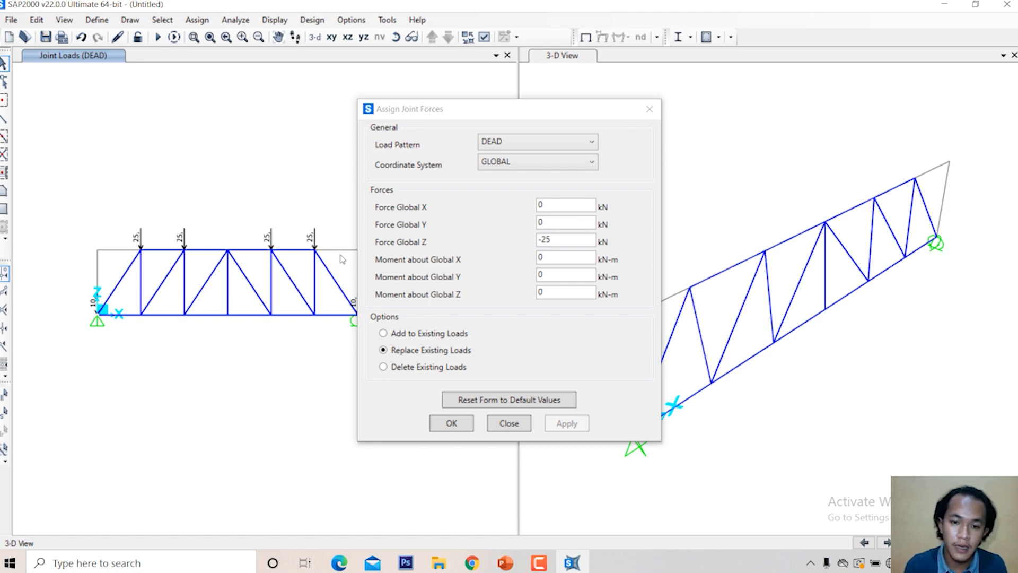
click(508, 427)
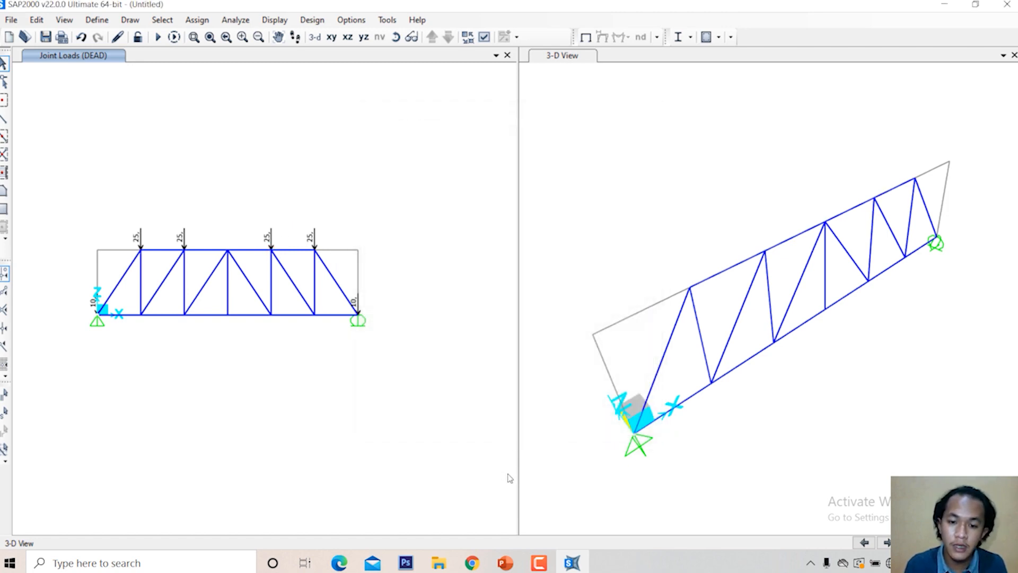
Step: Check load P4 in PowerPoint, and in SAP2000 apply a DEAD joint force of -30 kN in Global Z to the top joint at X=6
click(505, 562)
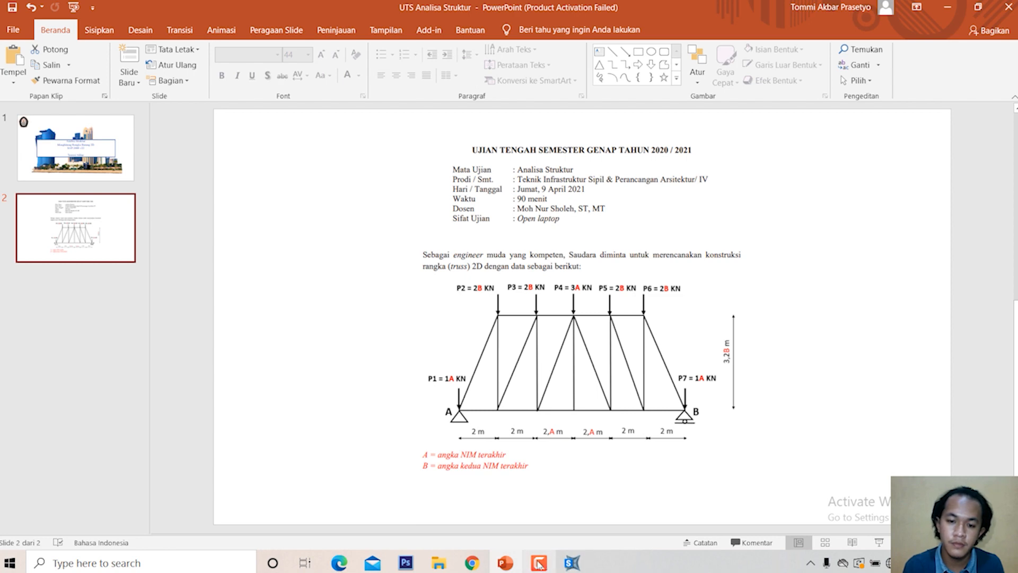
click(563, 563)
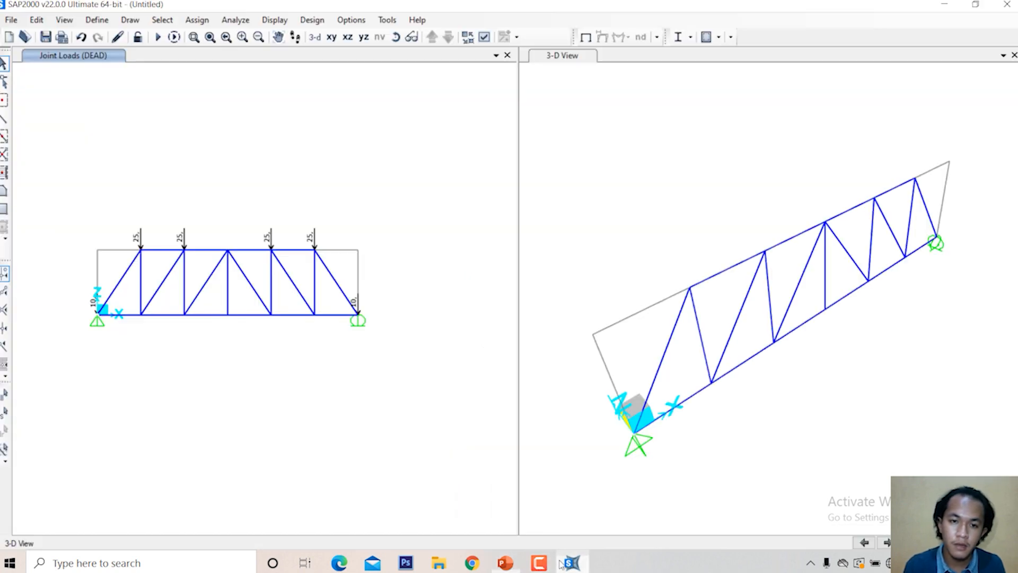
click(229, 251)
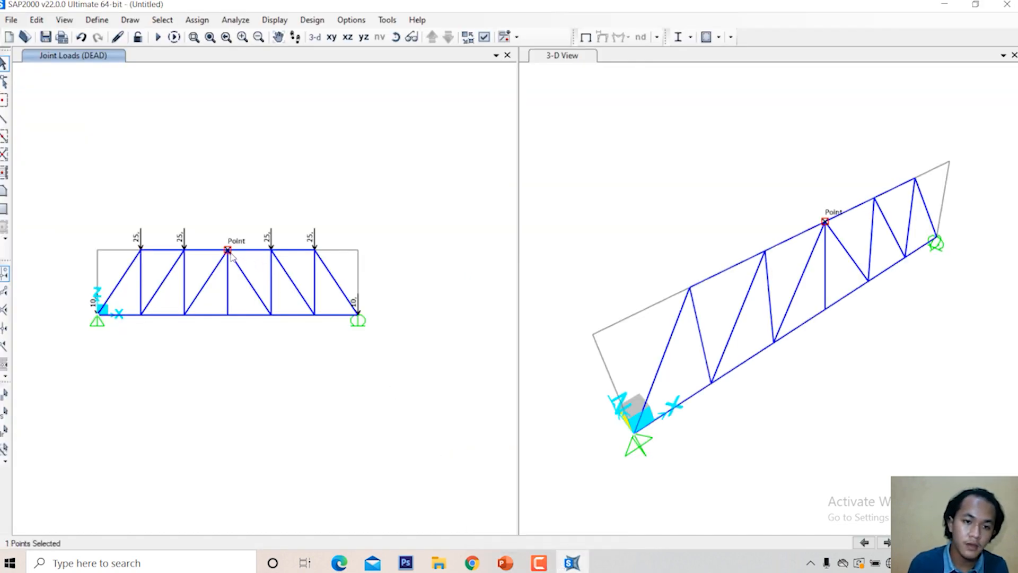
click(195, 21)
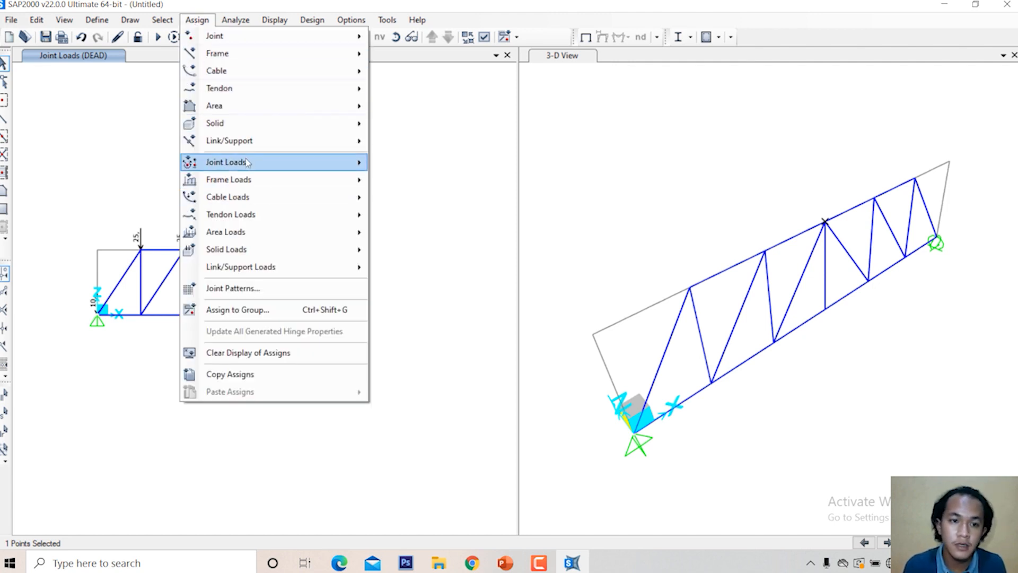
mouse_move(247, 162)
click(397, 165)
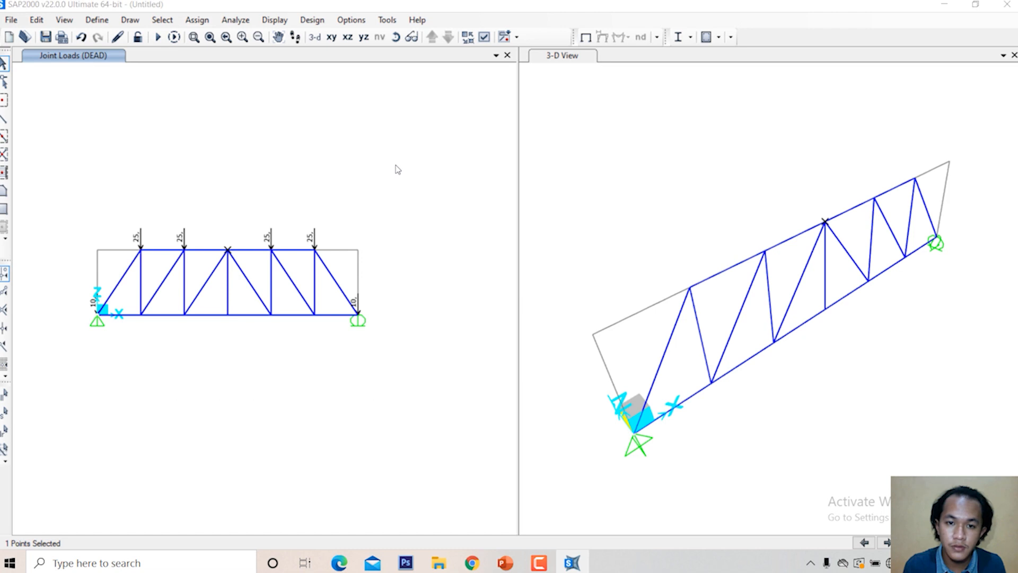
click(562, 238)
key(BackSpace)
key(BackSpace)
key(BackSpace)
text(-30)
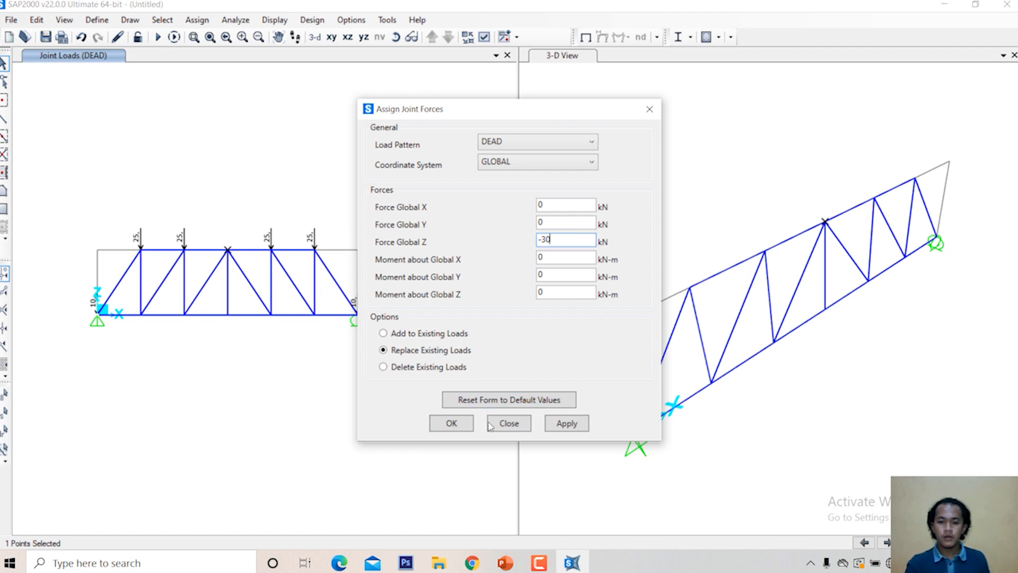
click(566, 424)
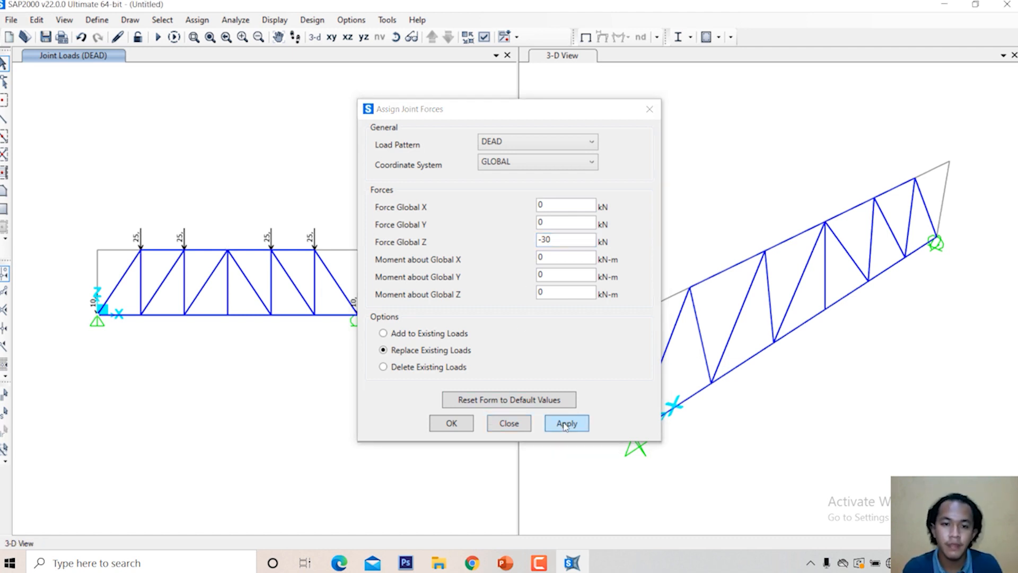
click(529, 425)
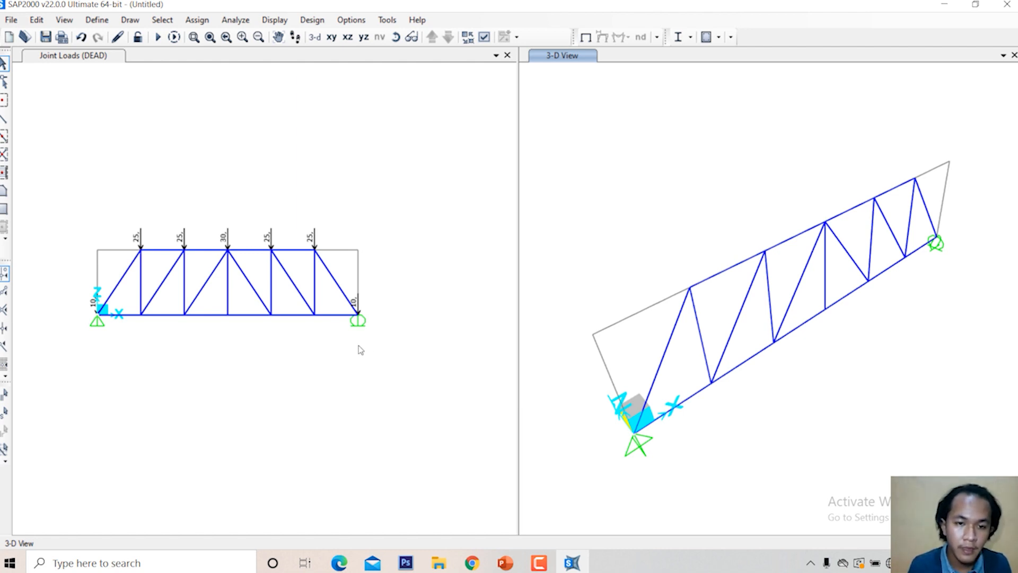
Step: Release Moment 33 (Major) at the start and end of all truss frame members
drag(353, 344, 125, 249)
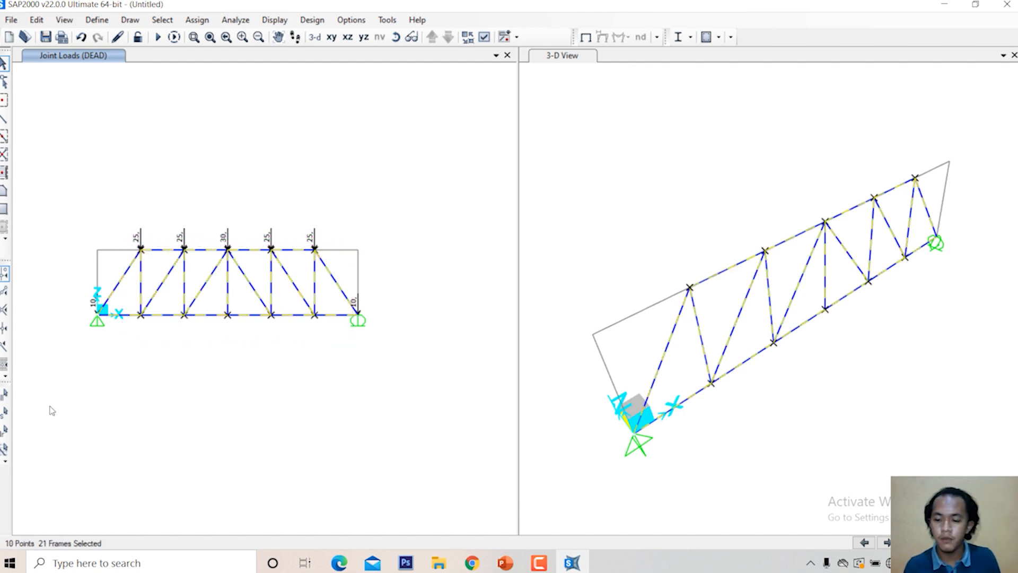
click(188, 20)
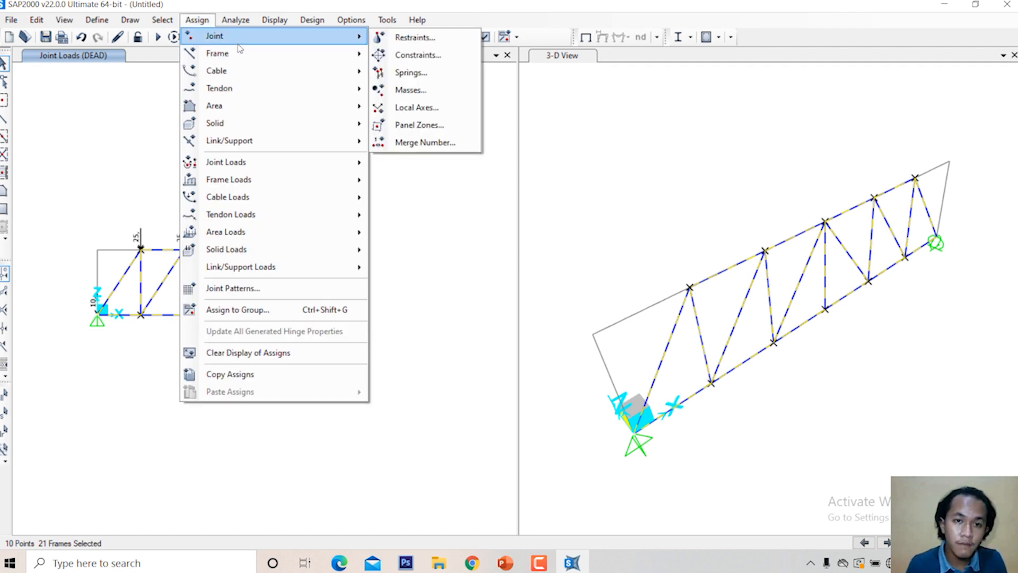
mouse_move(249, 53)
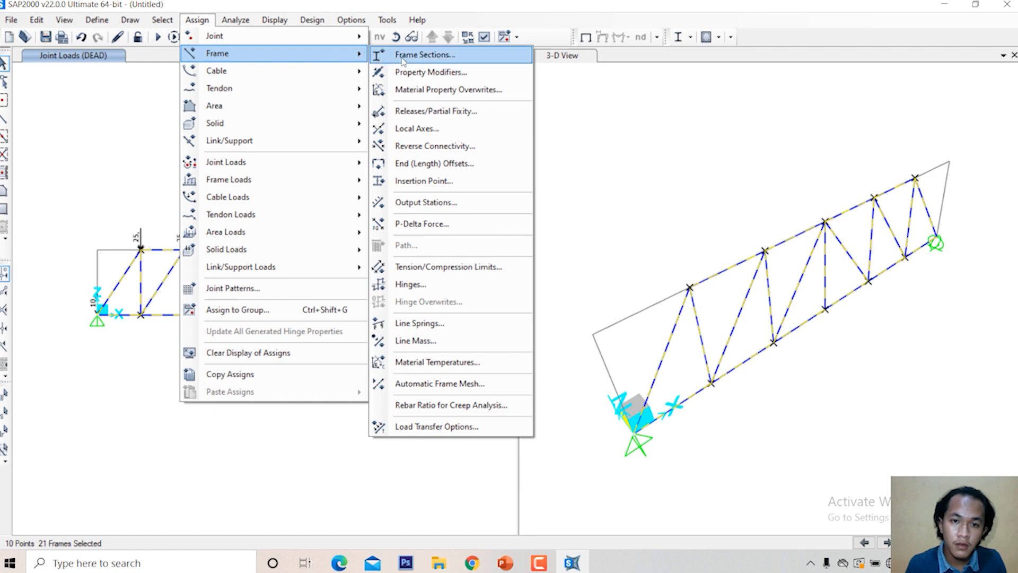
click(432, 112)
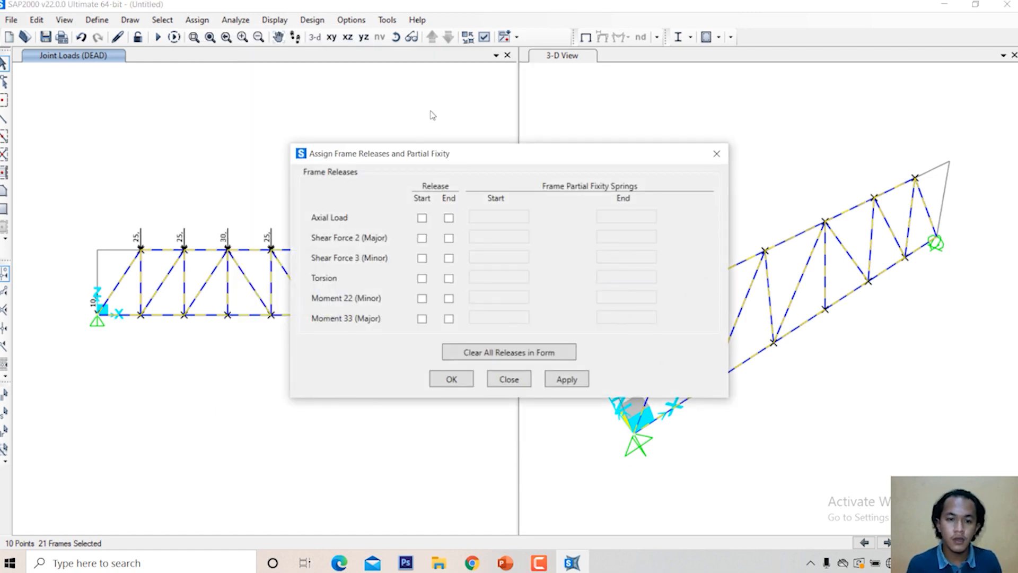
click(421, 319)
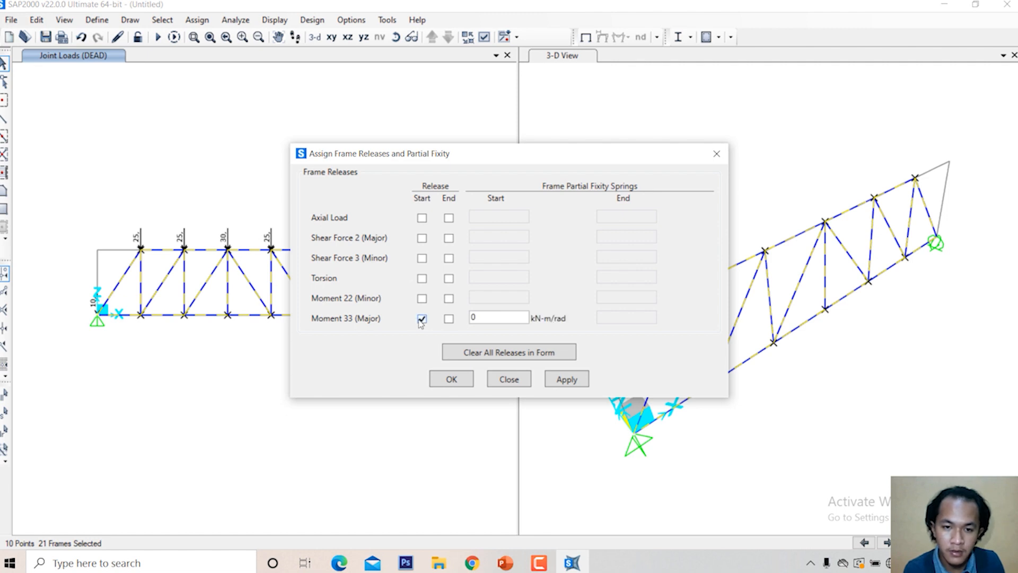
click(449, 319)
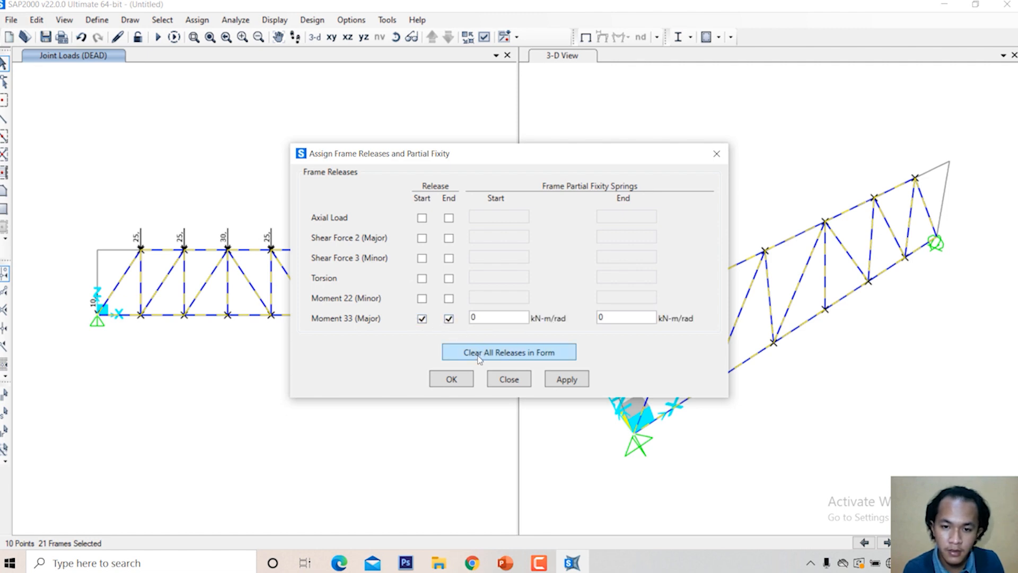
click(451, 379)
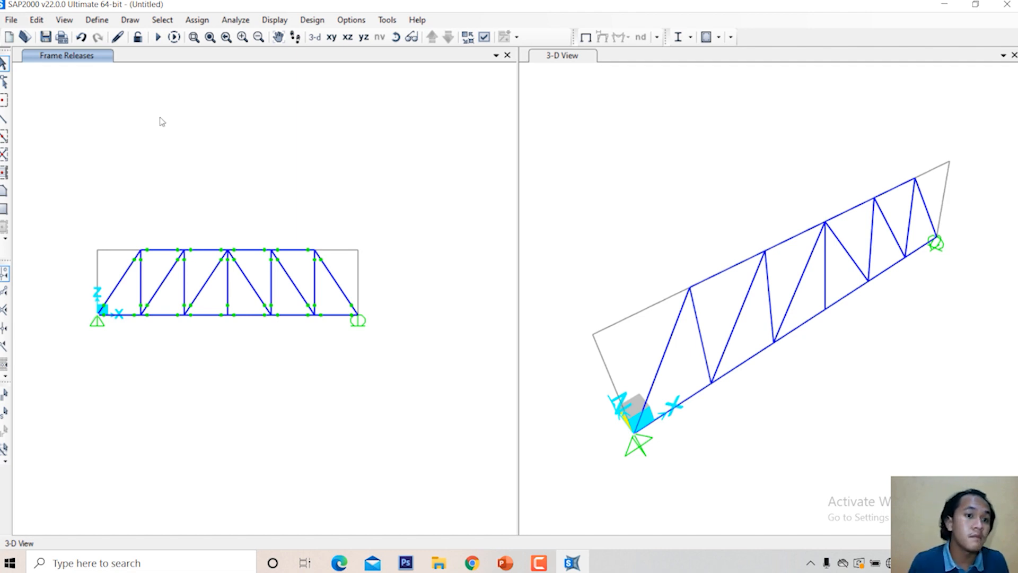
Step: Modify the DEAD load pattern to use a self weight multiplier of 0
click(96, 19)
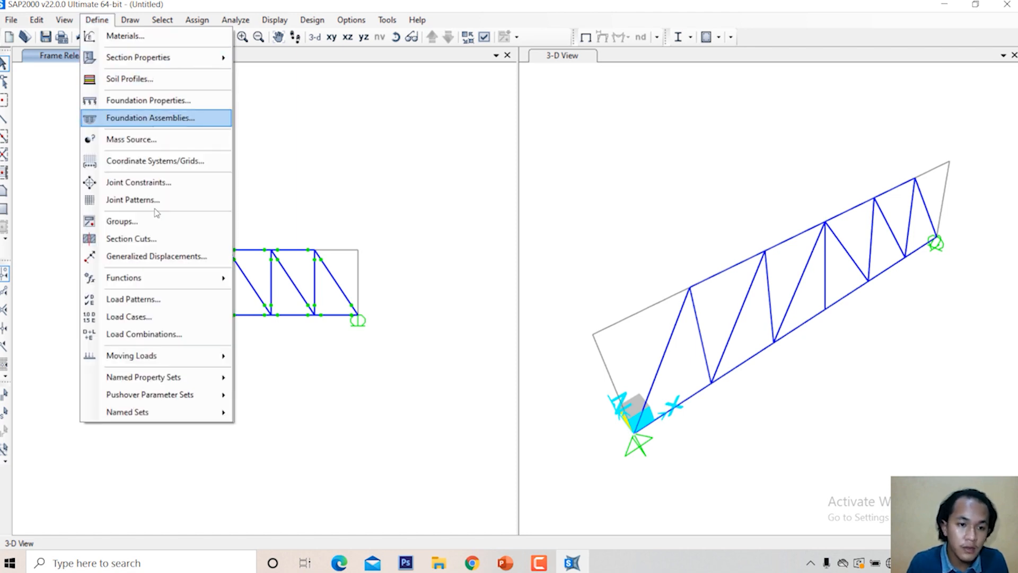
click(174, 302)
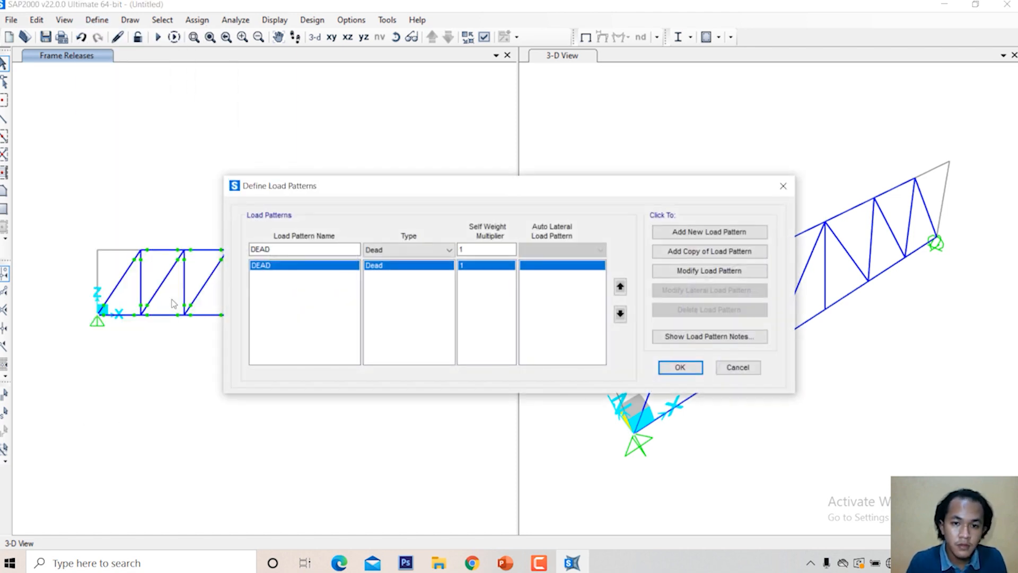
click(487, 252)
key(BackSpace)
text(0)
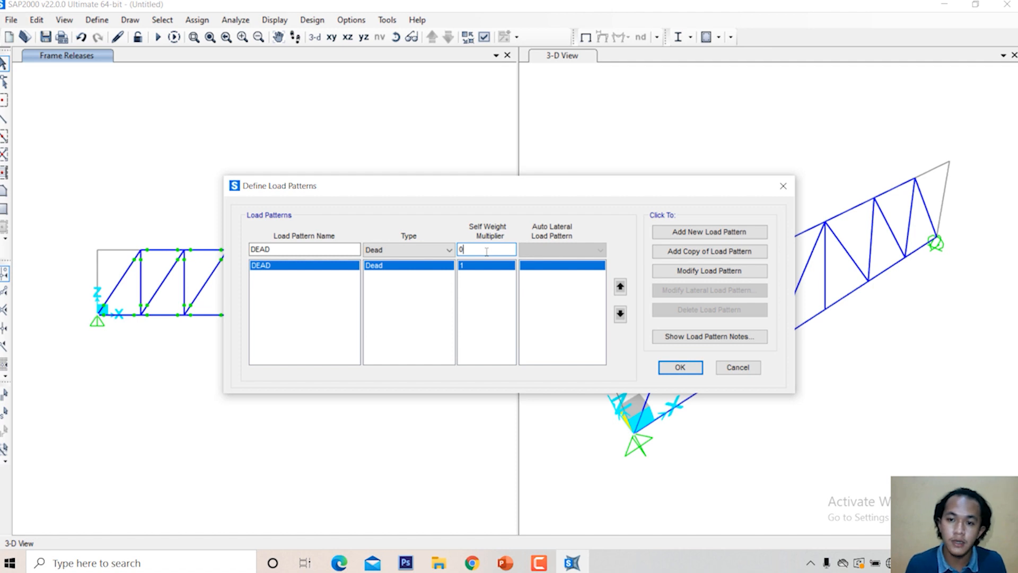
click(684, 276)
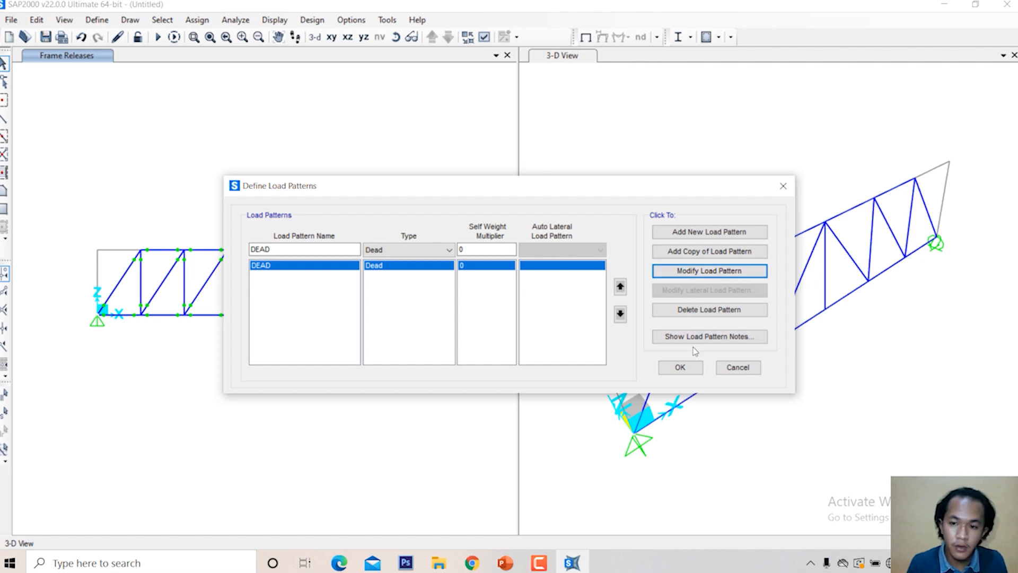
click(689, 369)
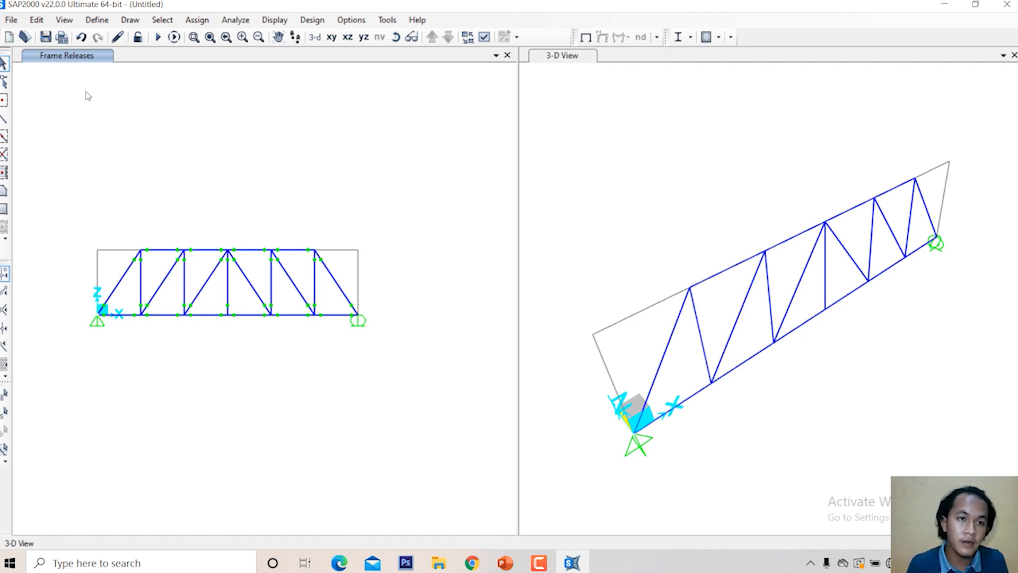
Step: Save the model as "Rangka Batang 2D" in the Rangka Batang 2D folder
click(45, 37)
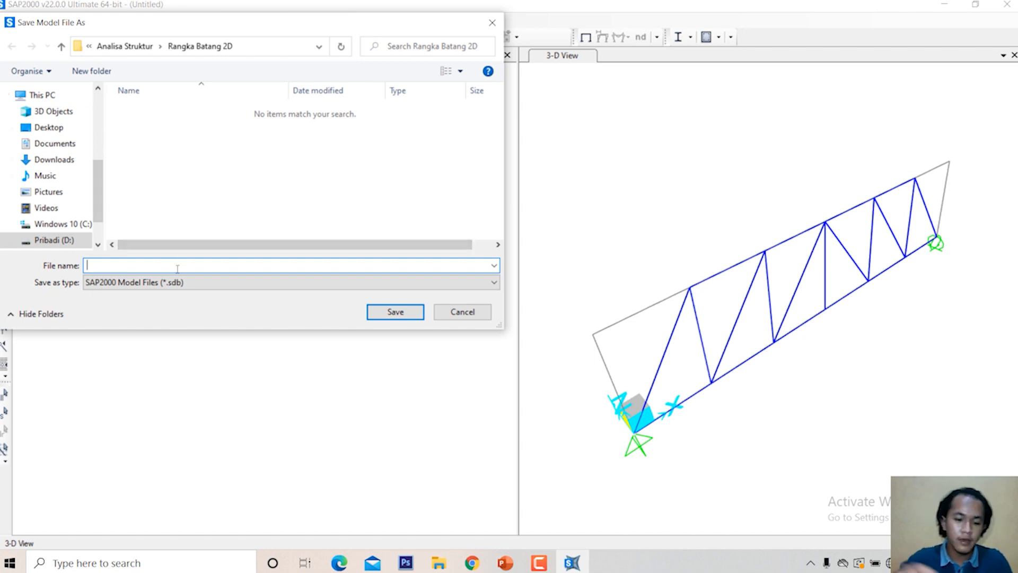
text(R)
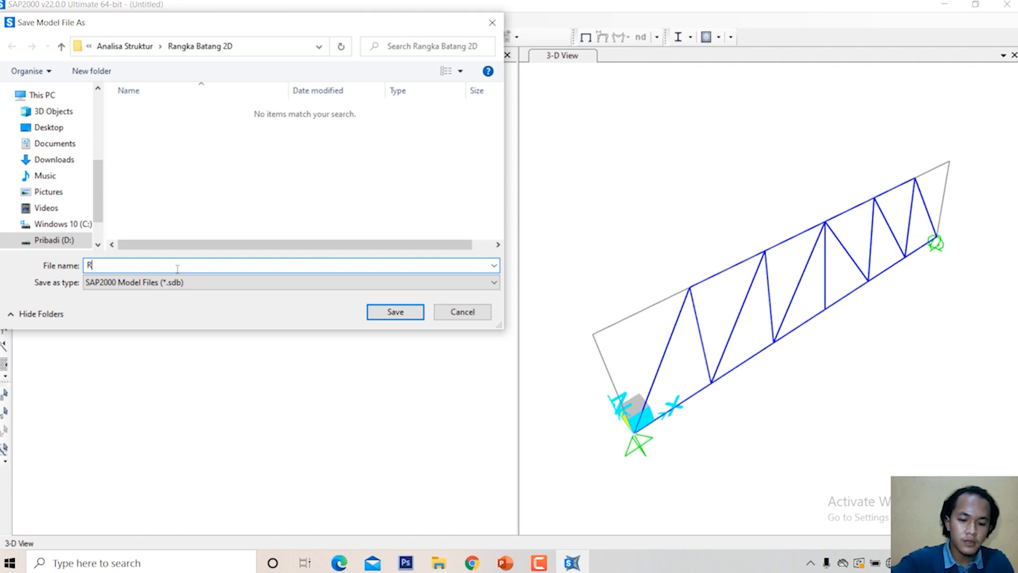
text(angka V)
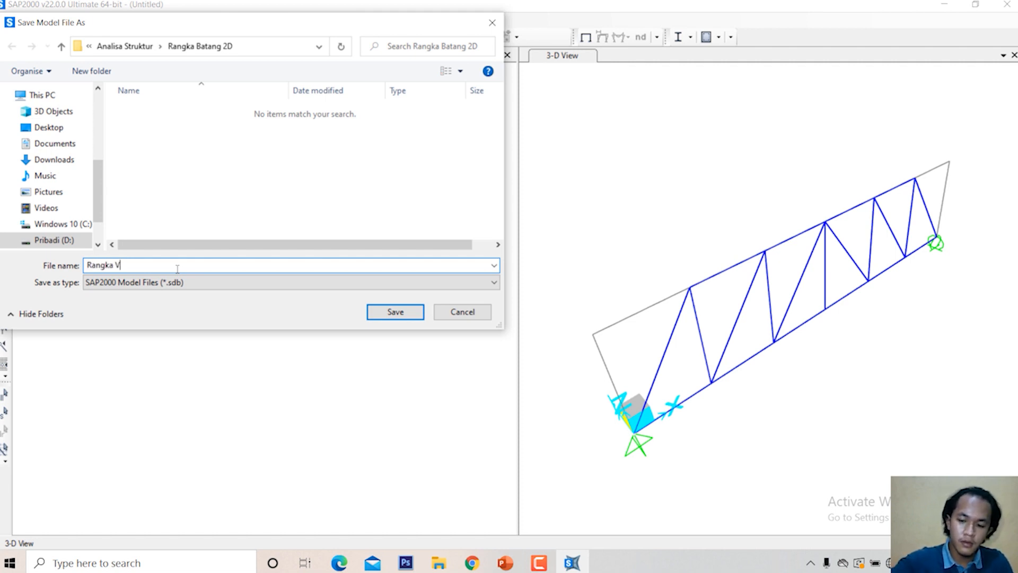
key(BackSpace)
text(Batang )
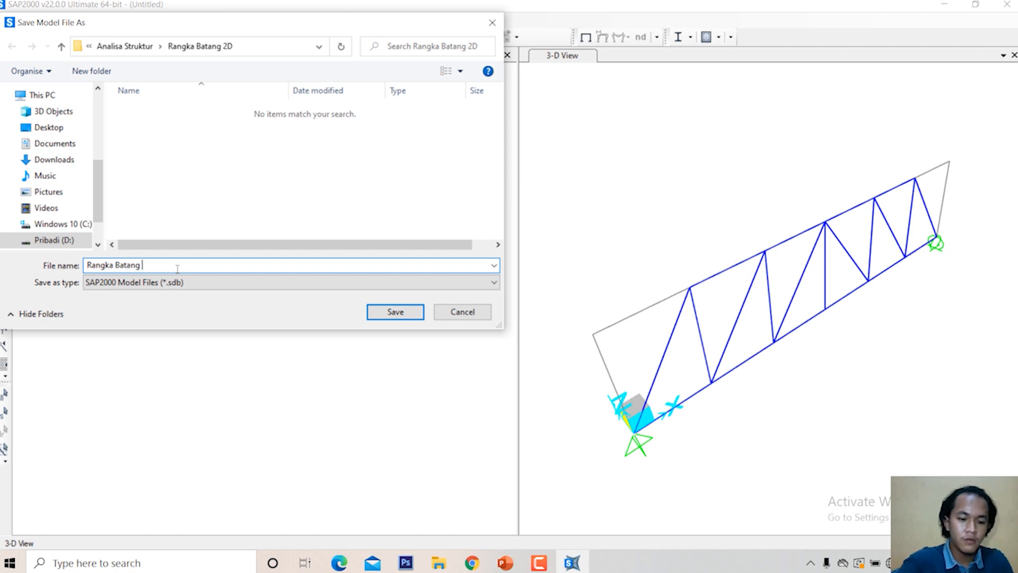
text(2D)
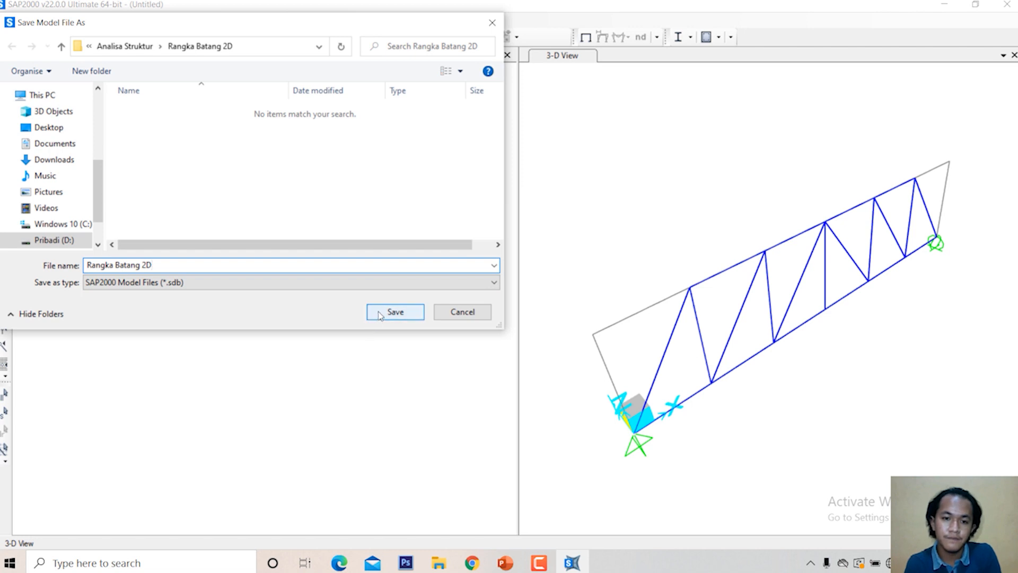
click(396, 313)
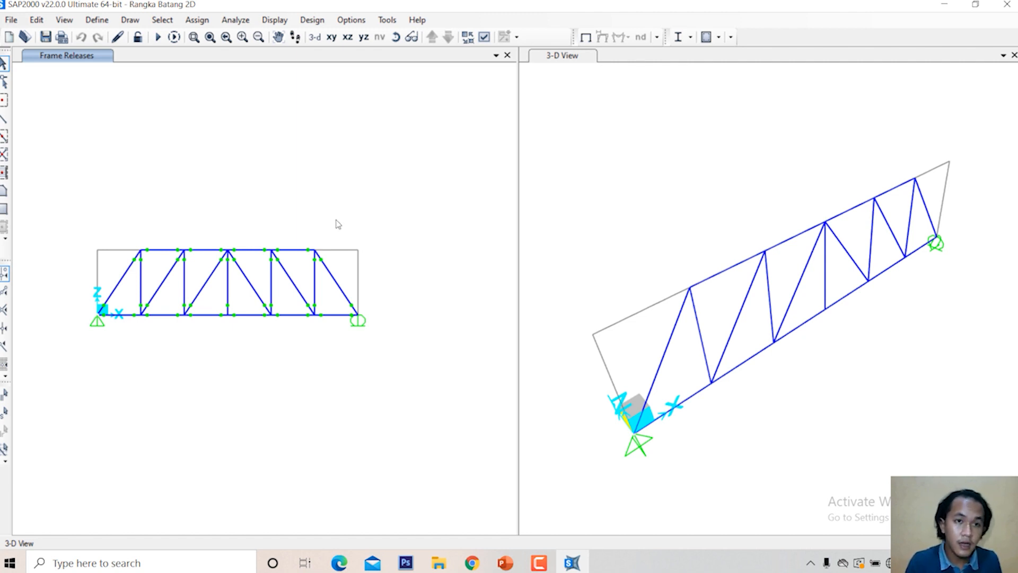
Step: Set the analysis options to the Plane Frame (XZ Plane) degrees of freedom: UX, UZ and RY
click(236, 19)
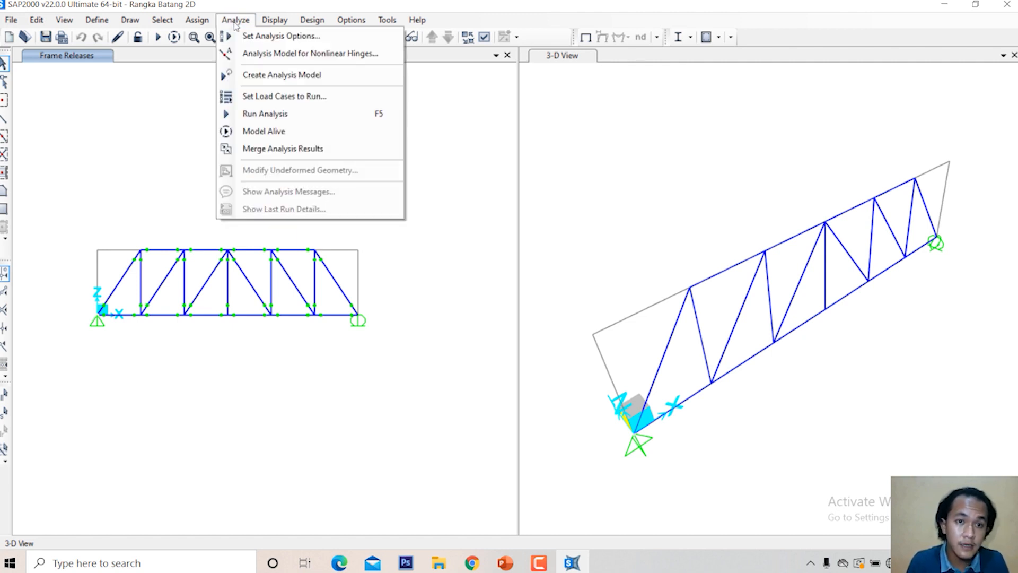
click(247, 33)
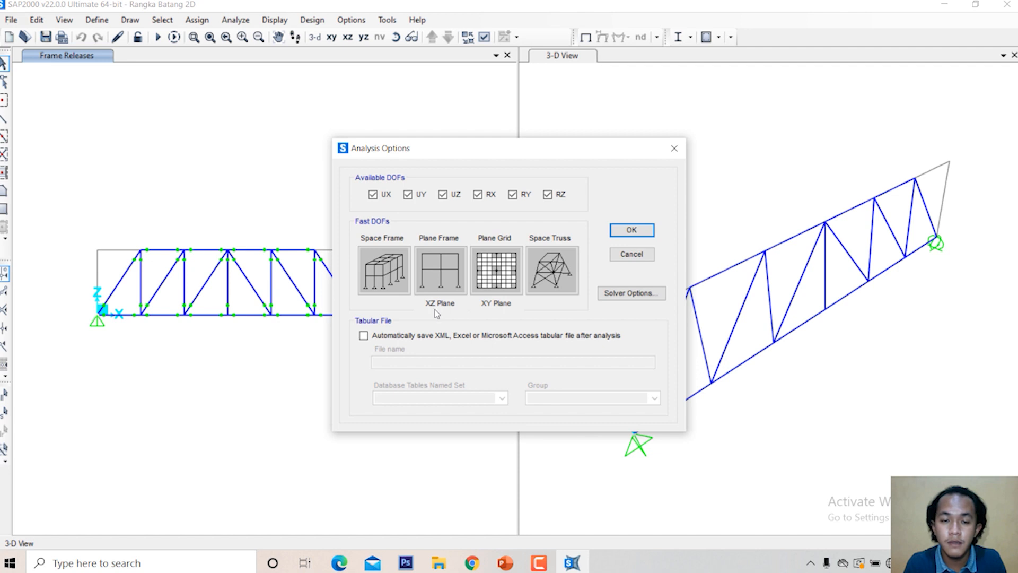
click(450, 289)
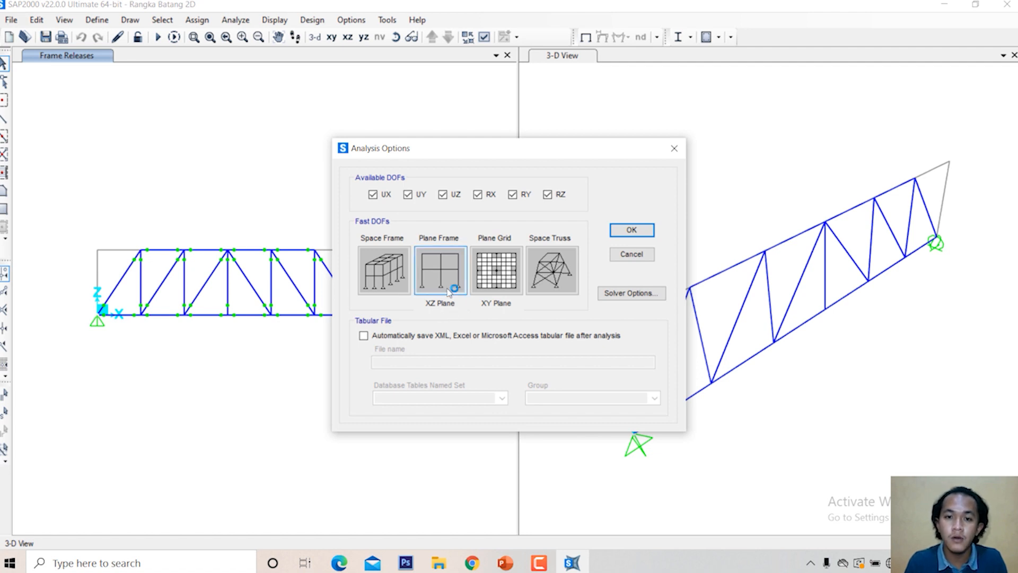
click(449, 276)
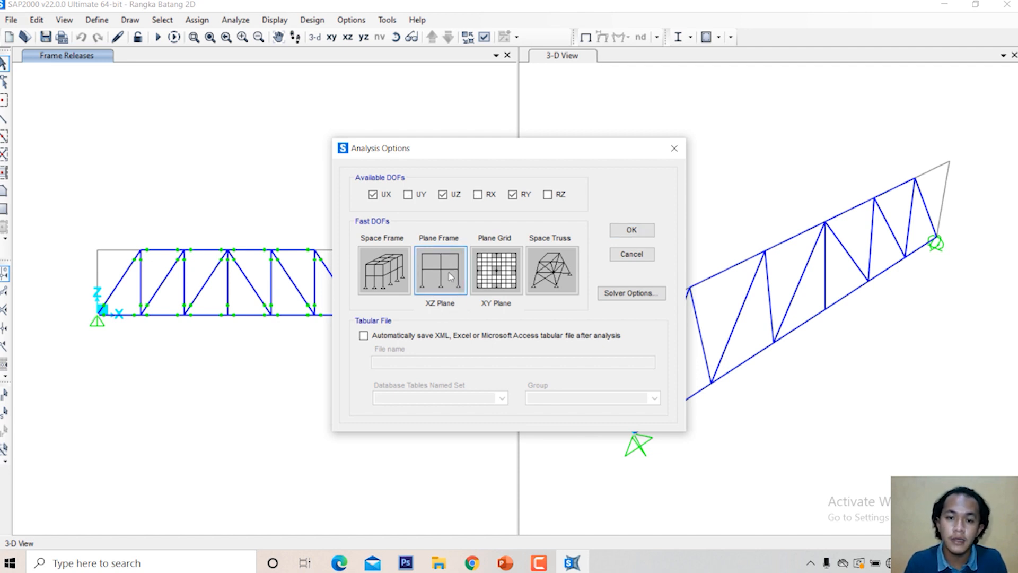
click(630, 230)
Step: Set the MODAL load case to Do Not Run, run the analysis for DEAD and dismiss the analysis messages
click(247, 20)
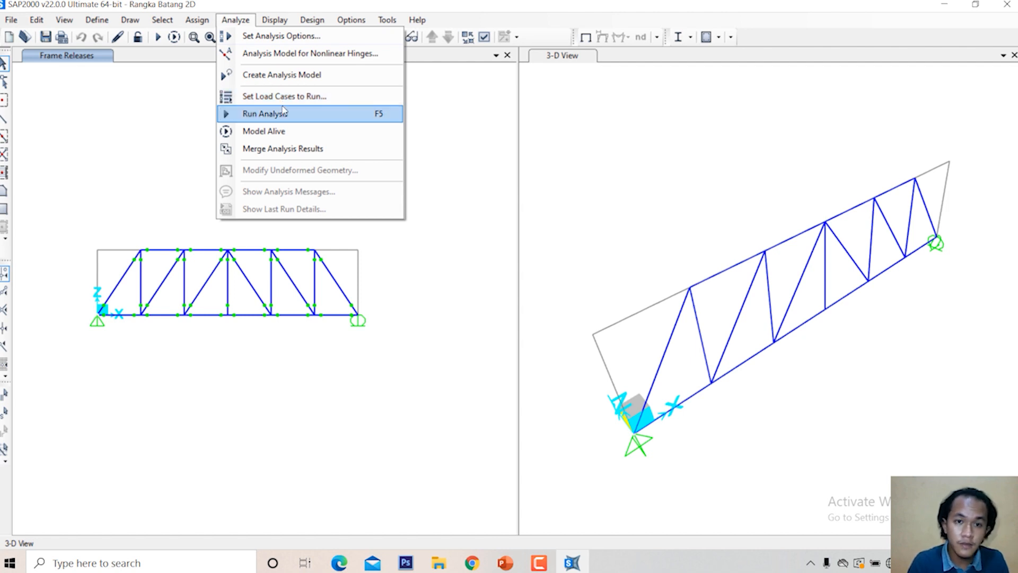
click(283, 112)
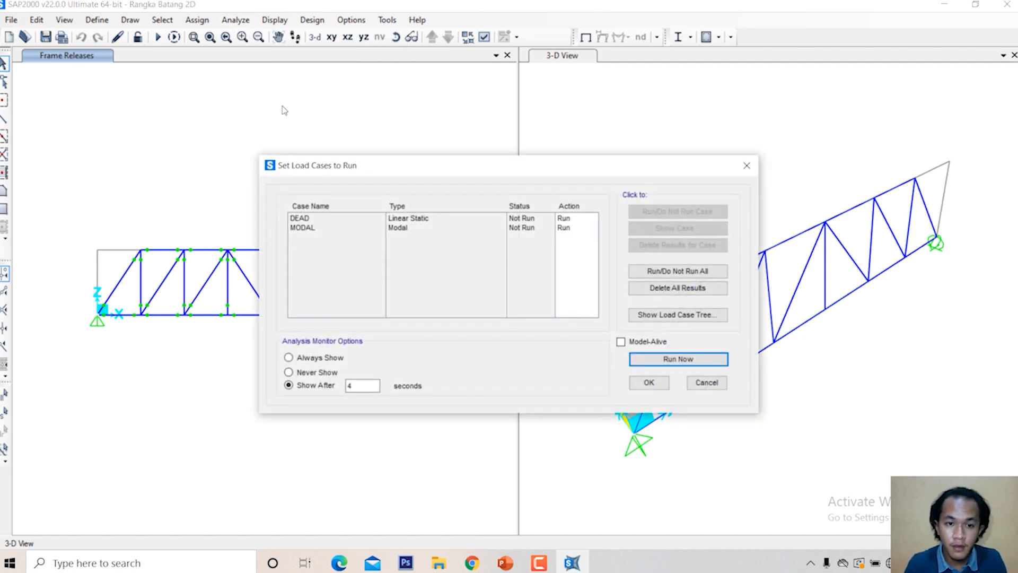
click(343, 228)
click(660, 211)
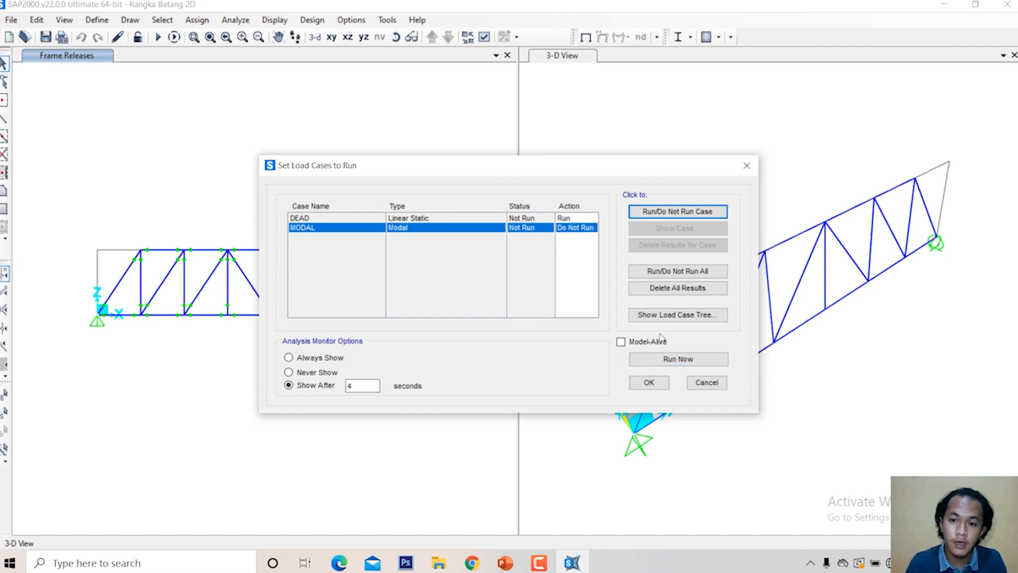
click(670, 360)
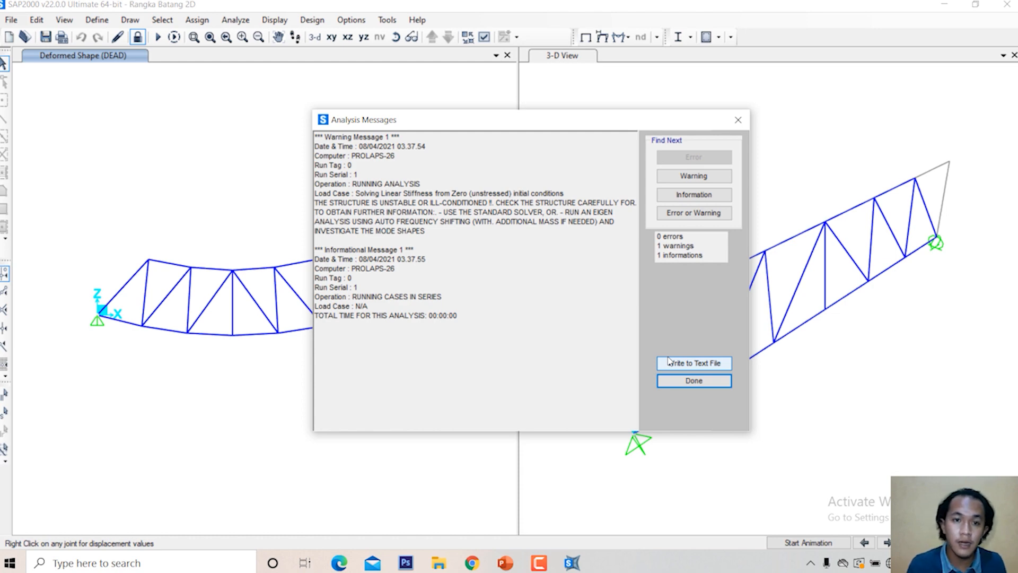
click(712, 382)
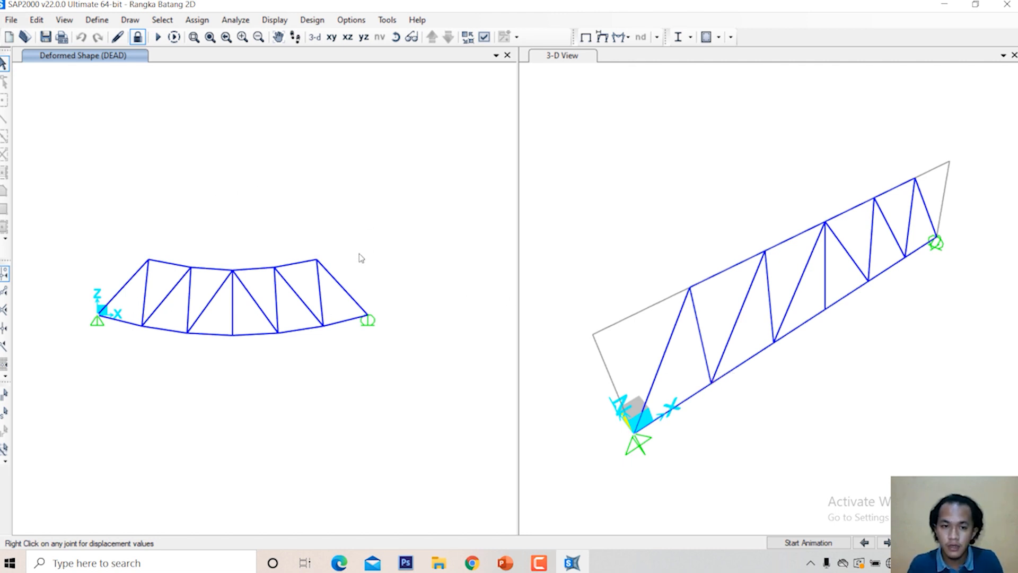
Step: Animate the truss's deformed shape under DEAD, watch the movement, and stop the animation
click(780, 544)
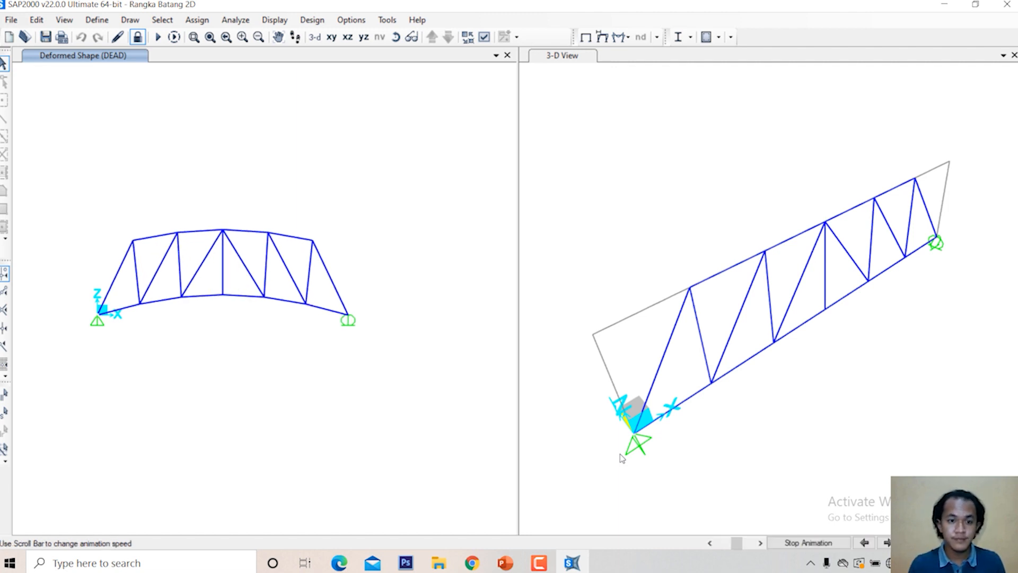
click(547, 331)
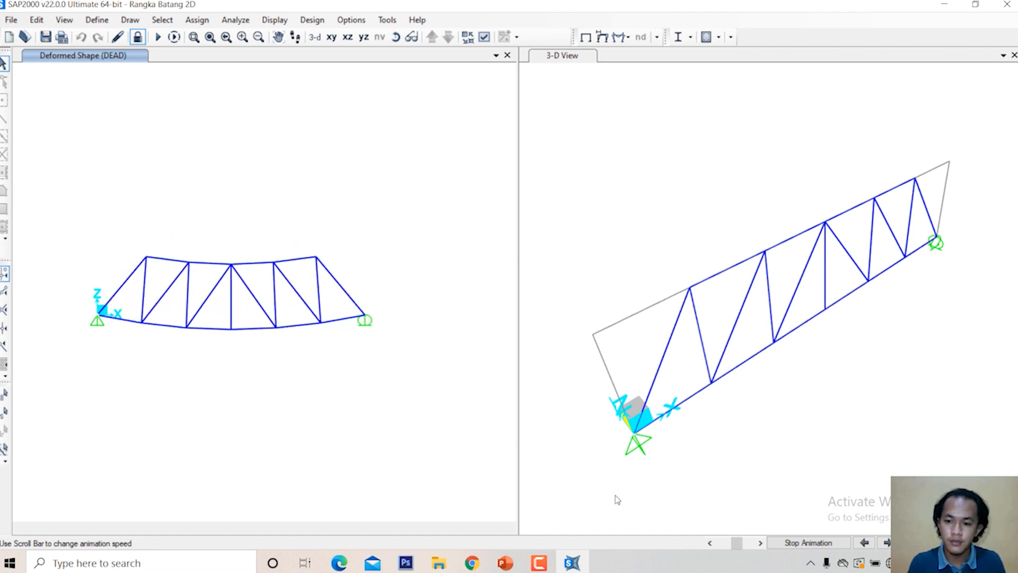
click(798, 543)
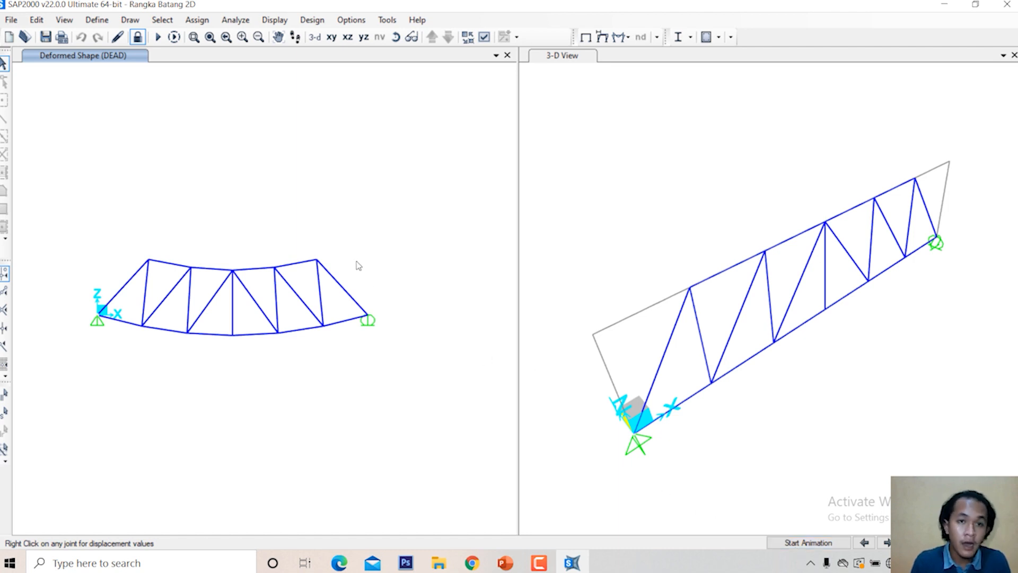
Step: Display the joint reactions for the DEAD case as arrows
click(271, 20)
mouse_move(325, 89)
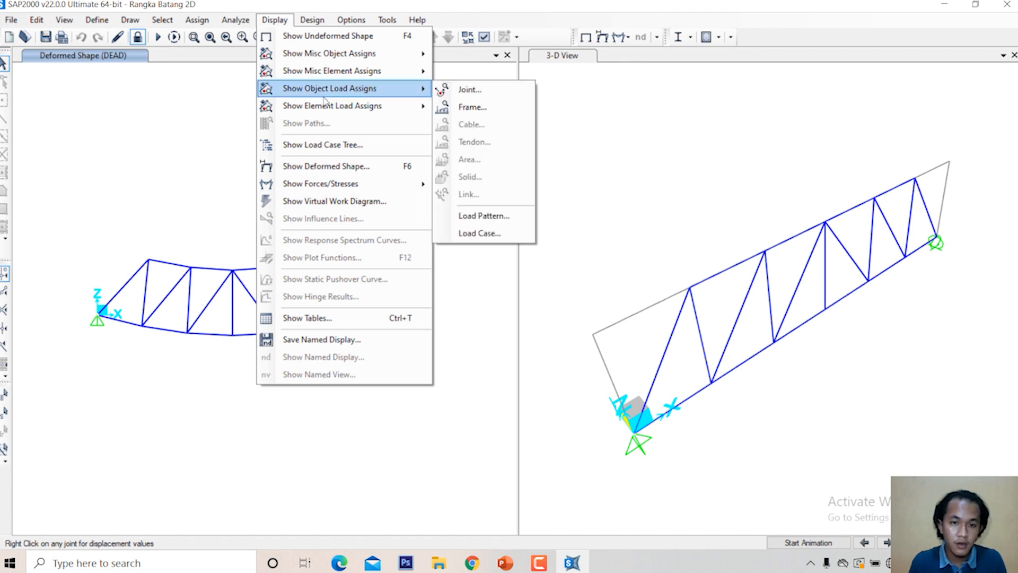
mouse_move(328, 185)
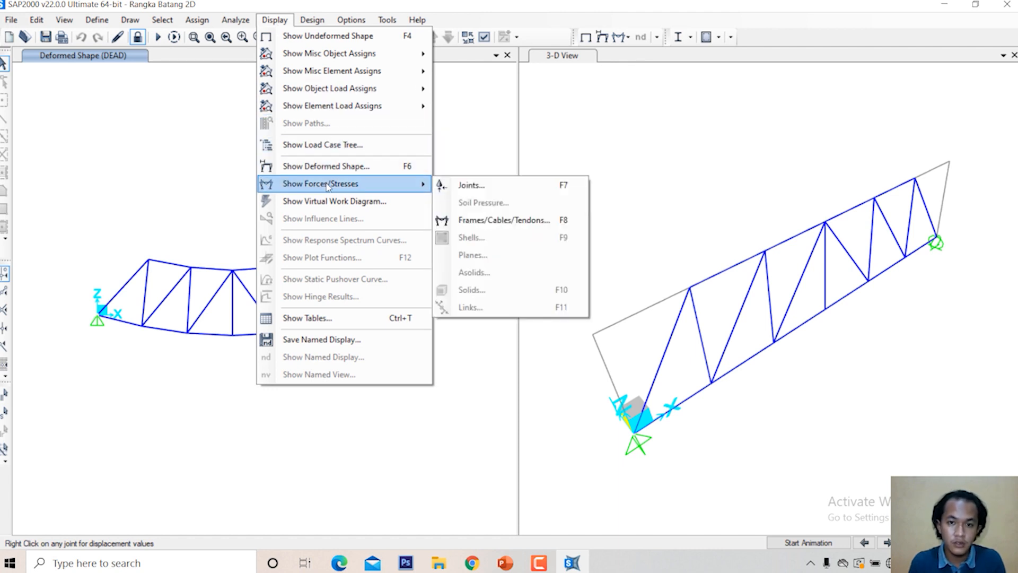
click(471, 185)
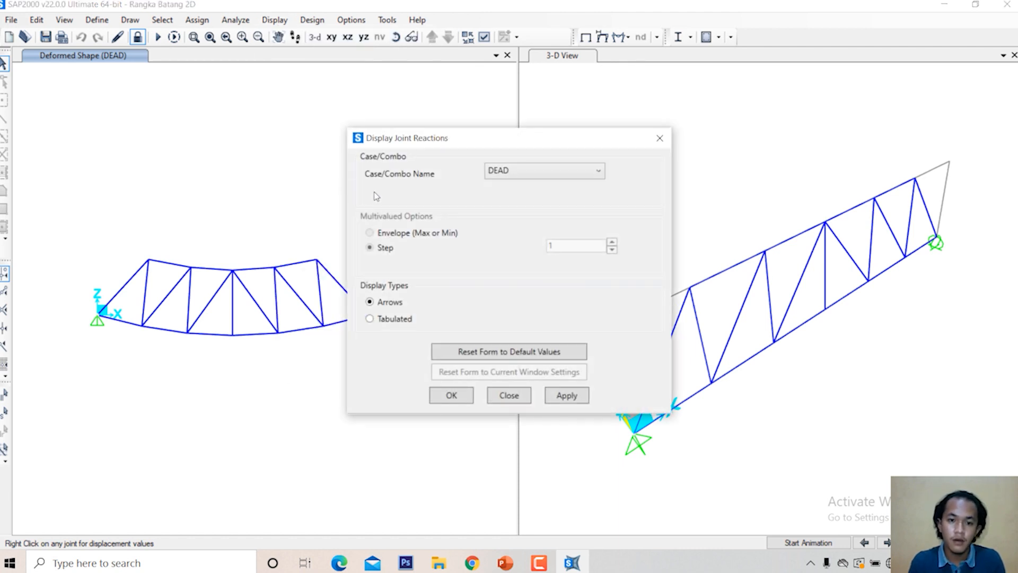
click(450, 396)
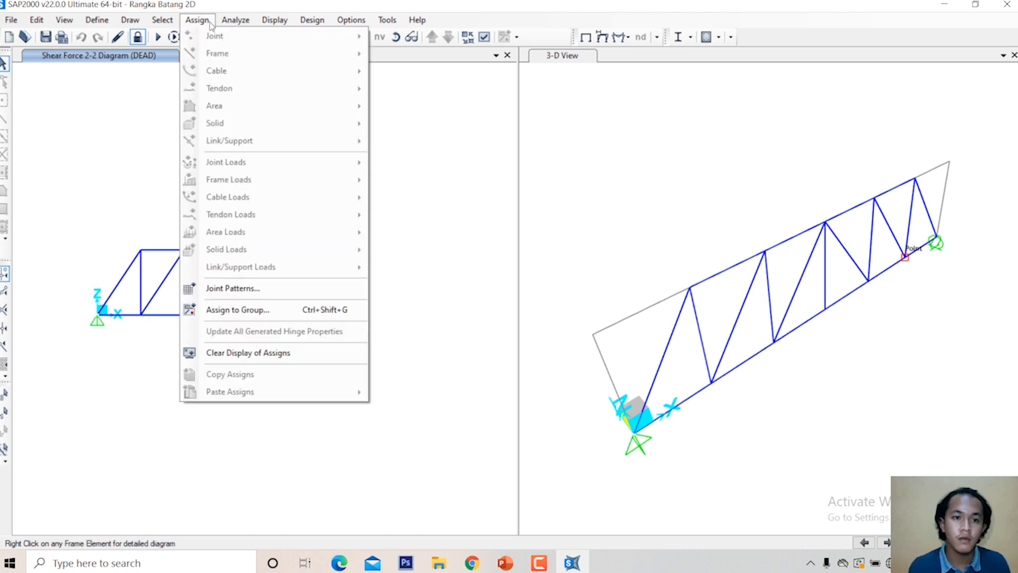
Step: Display the axial force diagram of the frame members for the DEAD case with values shown
click(171, 119)
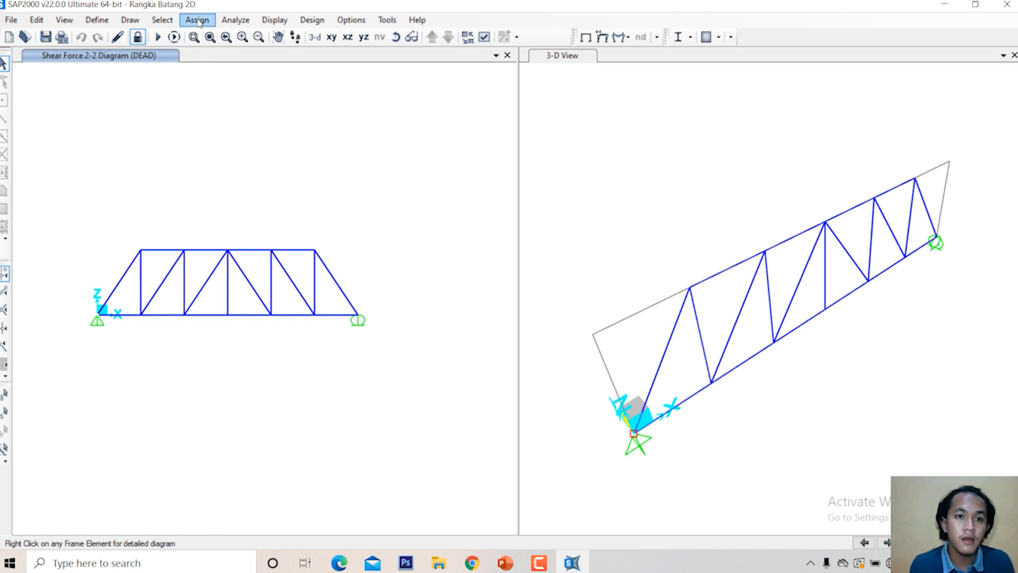
click(265, 24)
mouse_move(325, 107)
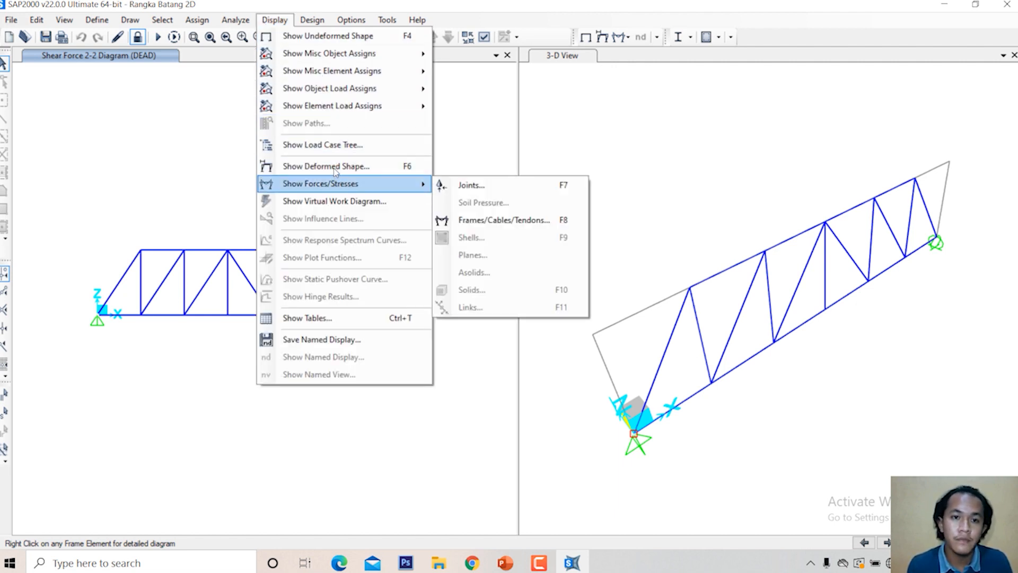
mouse_move(372, 185)
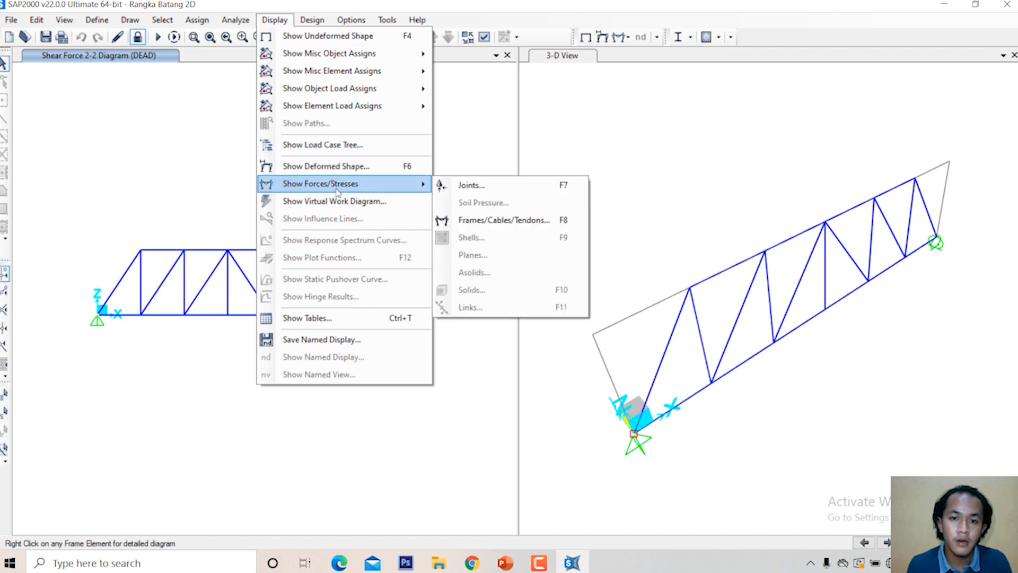
click(476, 221)
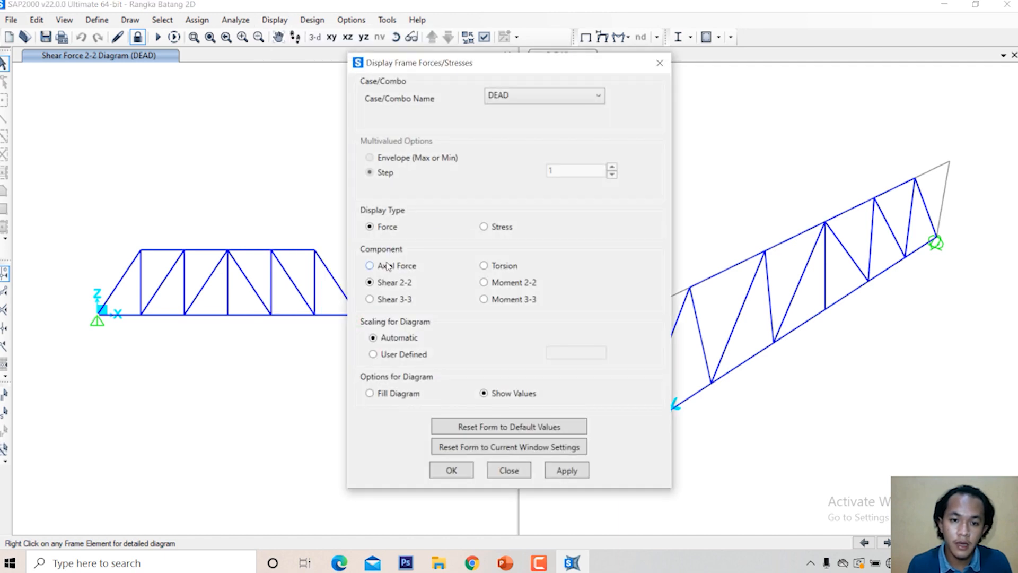
click(388, 266)
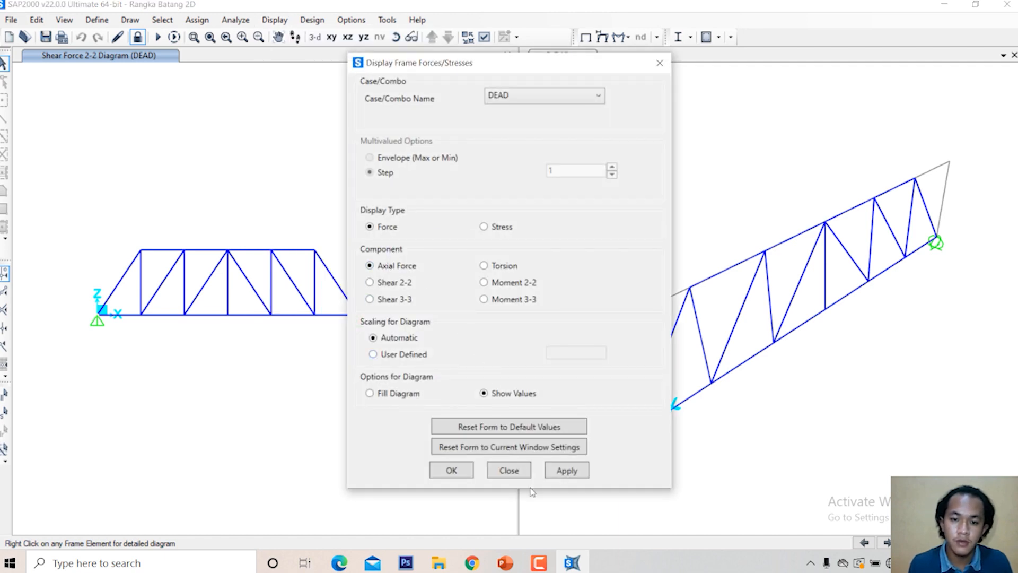
click(561, 470)
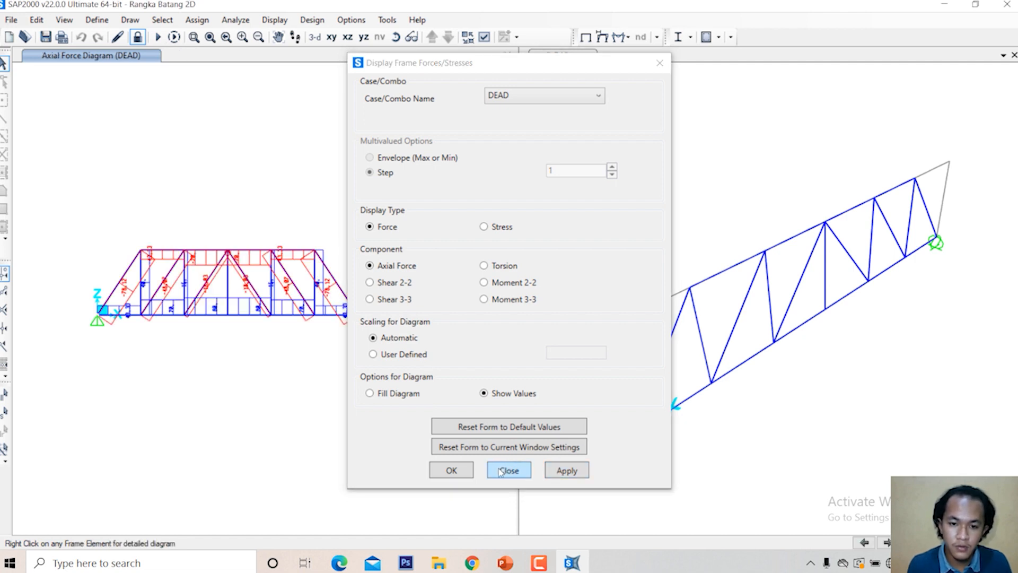
click(500, 472)
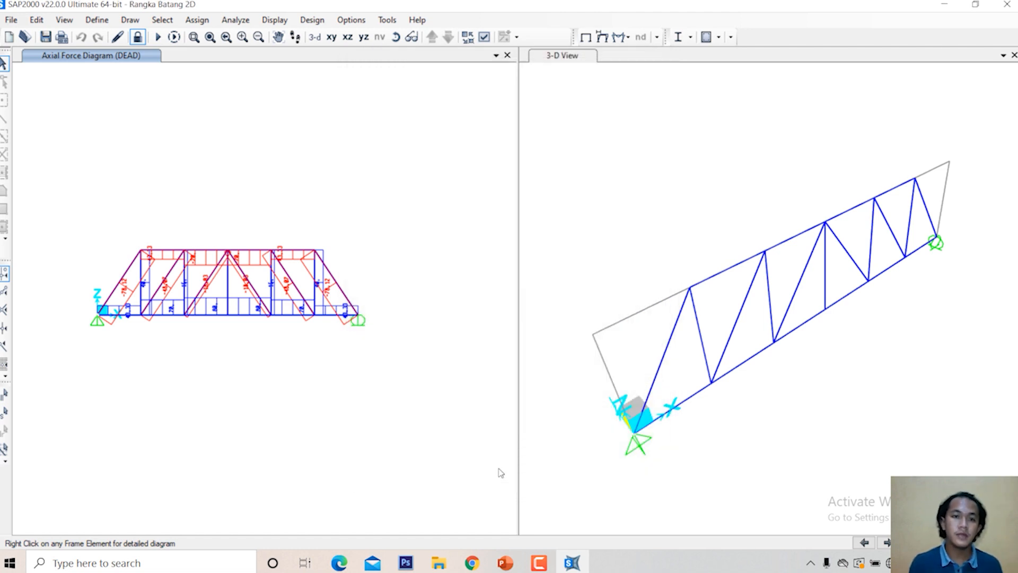
Step: Examine the axial force values of the truss members up close in the diagram
click(278, 37)
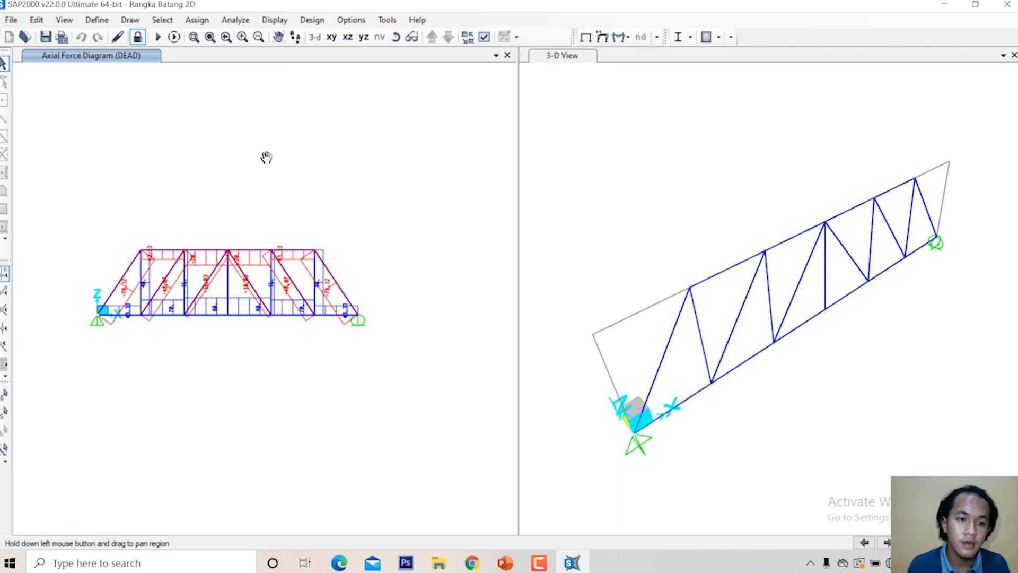
scroll(266, 158, up, 2)
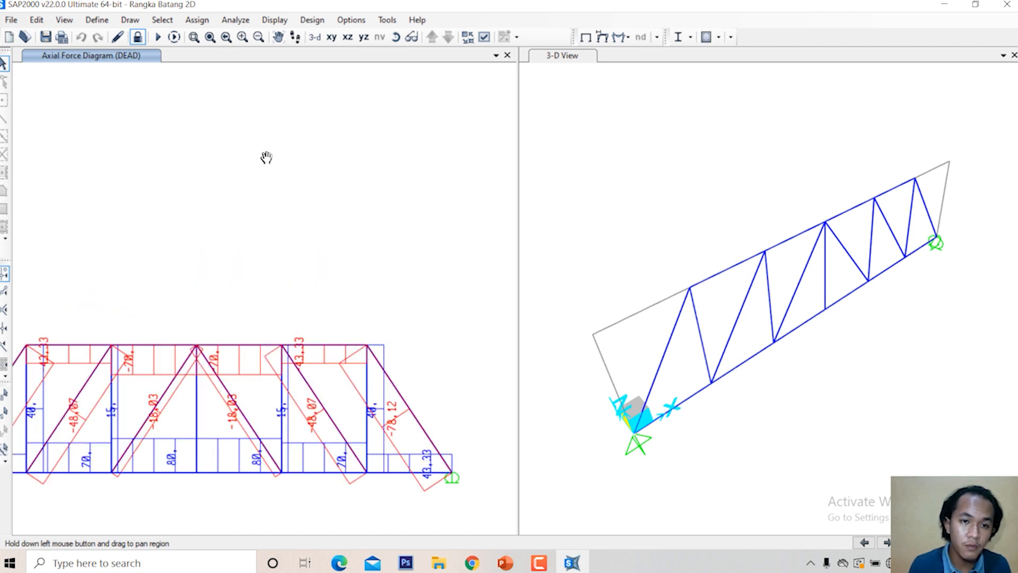
scroll(266, 157, down, 3)
scroll(267, 157, up, 1)
drag(266, 157, 330, 189)
scroll(323, 191, up, 1)
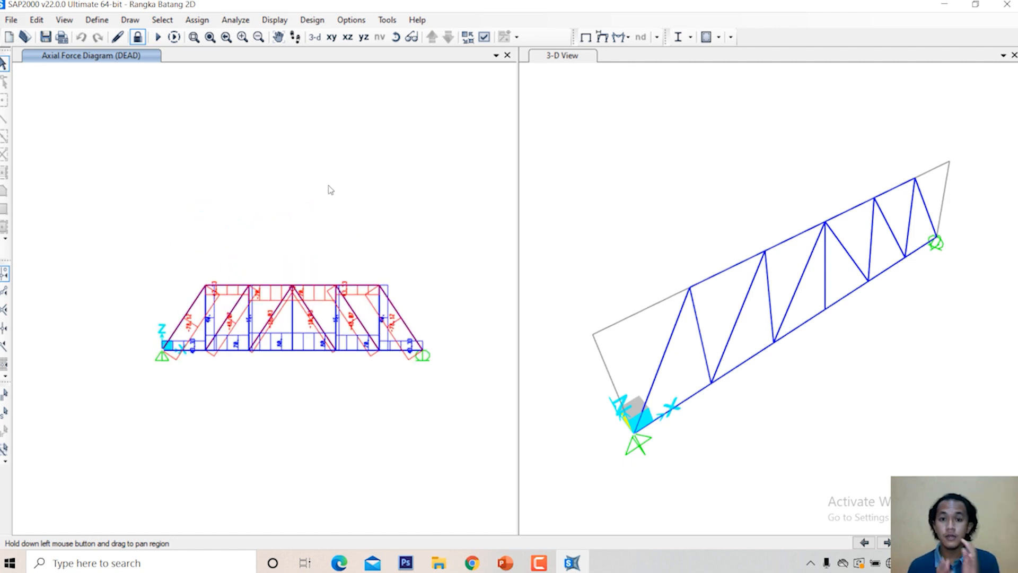